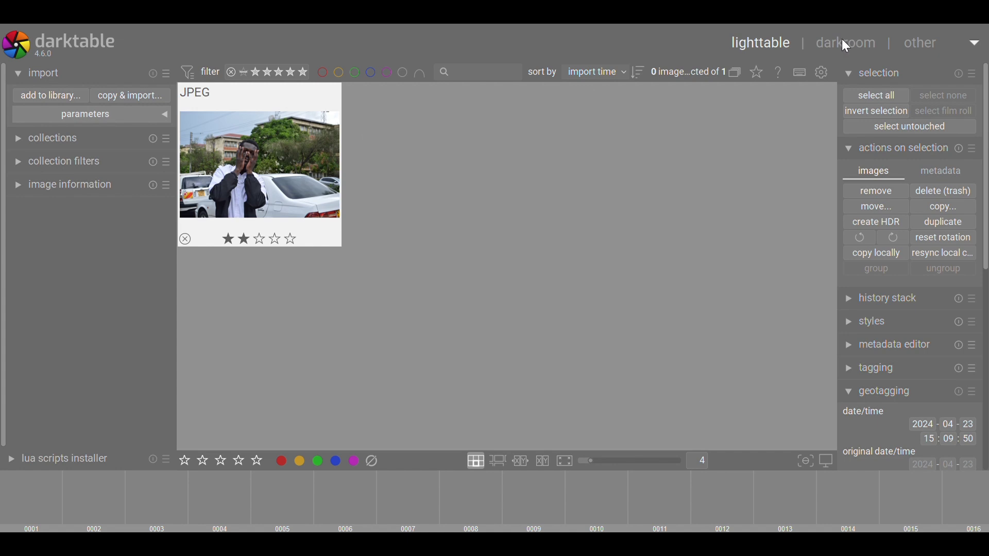
Open the selected JPEG street portrait in the darkroom with the D shortcut
key(d)
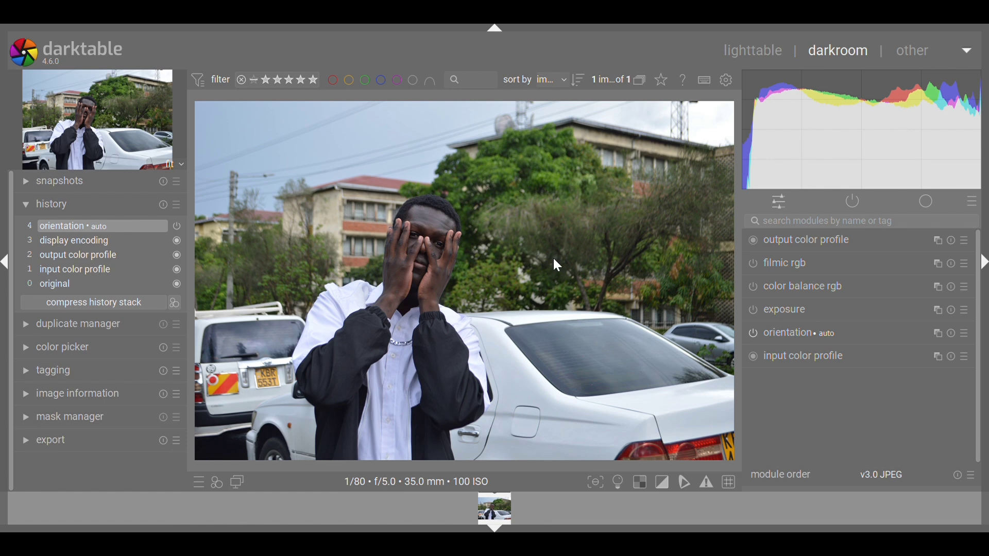
Search for 'color calibration' and expand the color calibration module
click(777, 229)
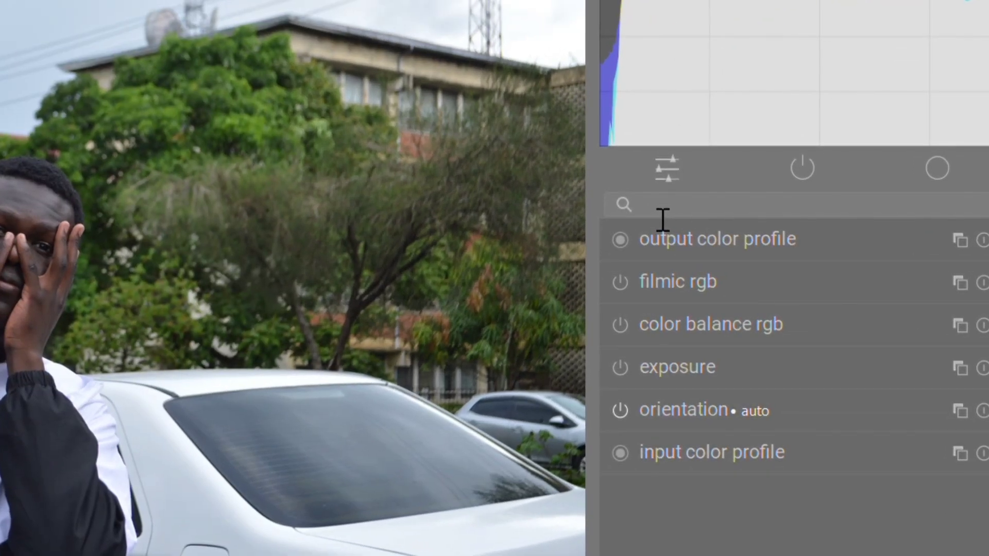
text(c)
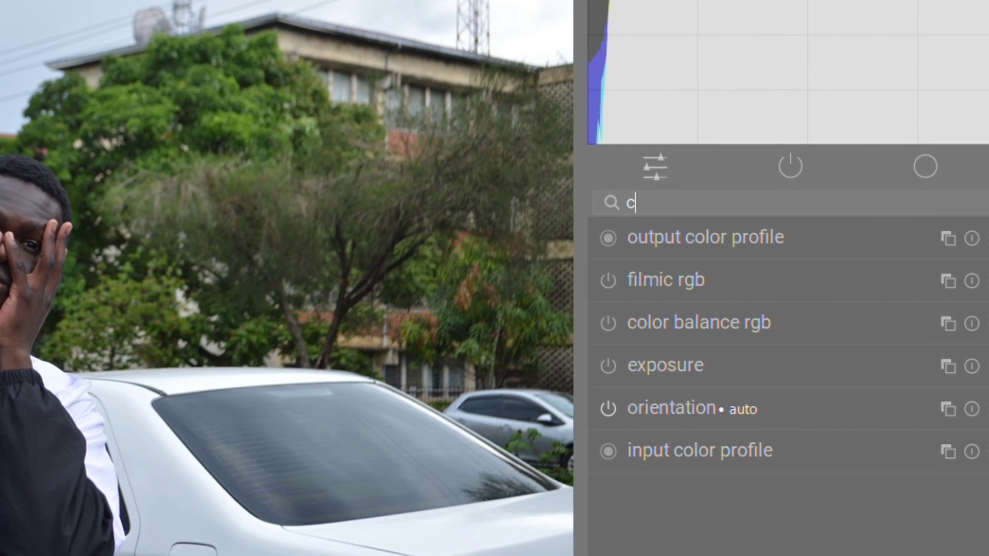
text(olor ca)
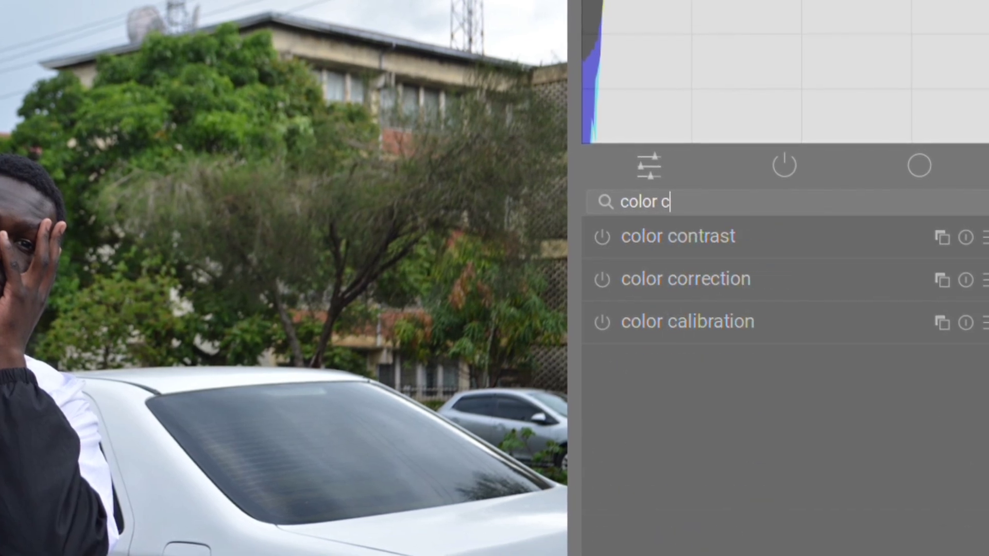
text(libra)
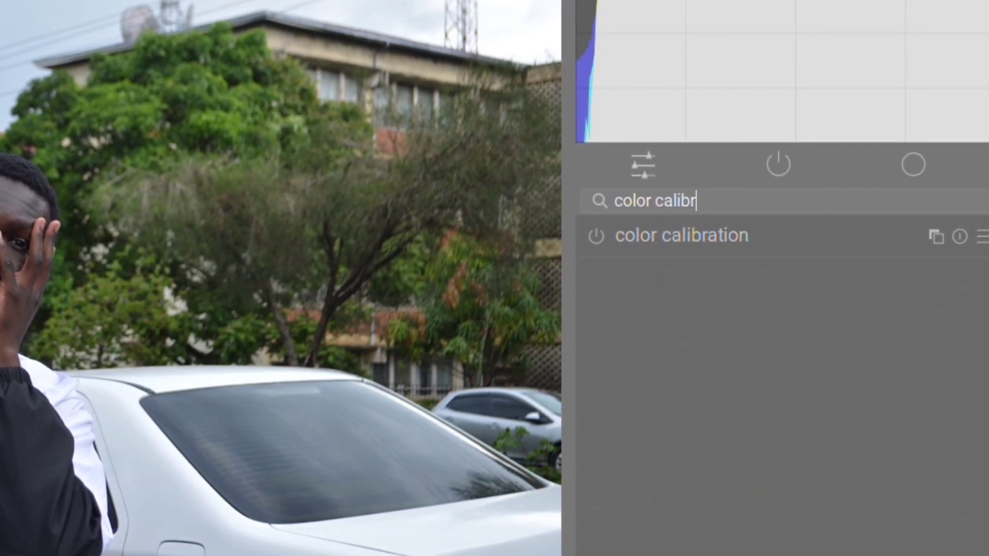
text(tion)
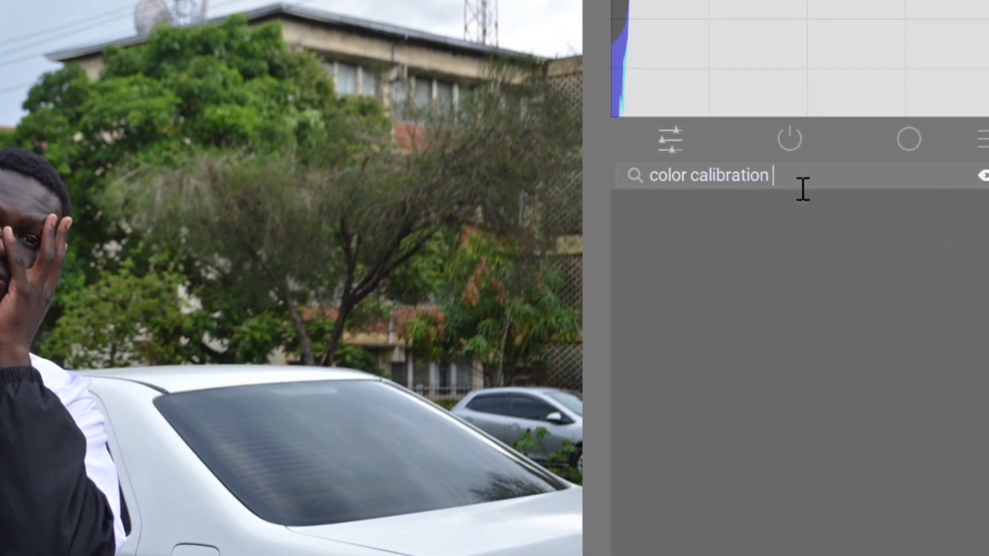
key(BackSpace)
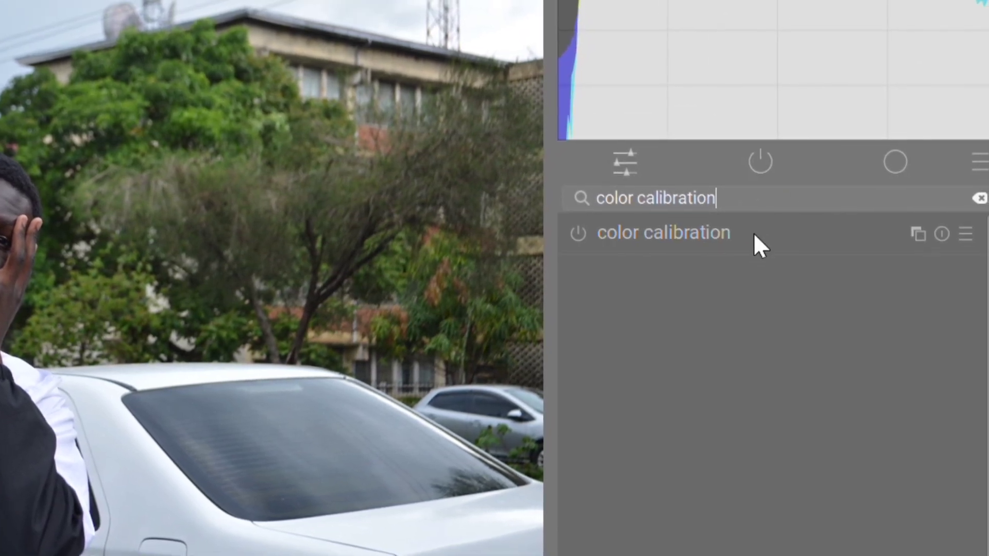
click(792, 211)
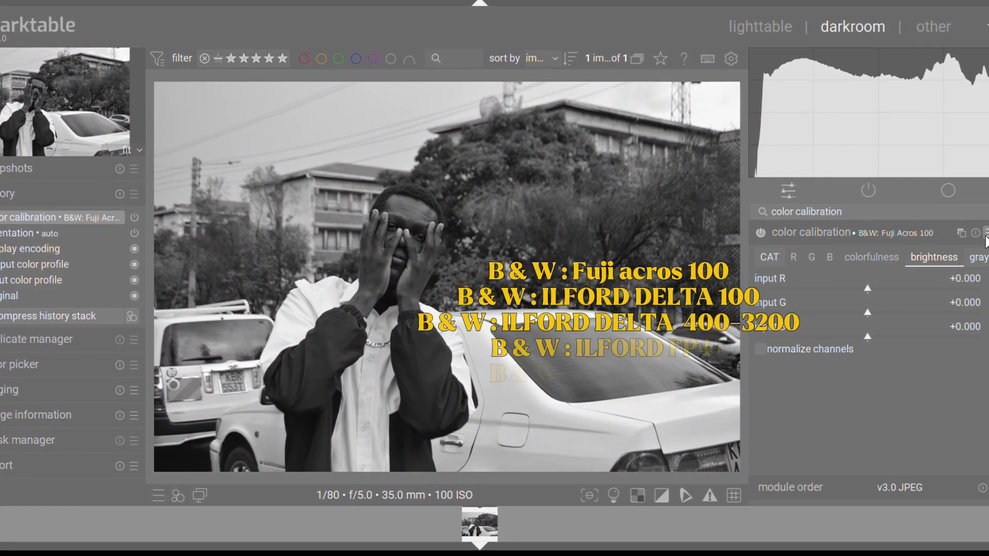
Try the ILFORD DELTA 100, DELTA 400-3200, FP4+ and HP5+ presets, then apply basic channel mixer
click(941, 268)
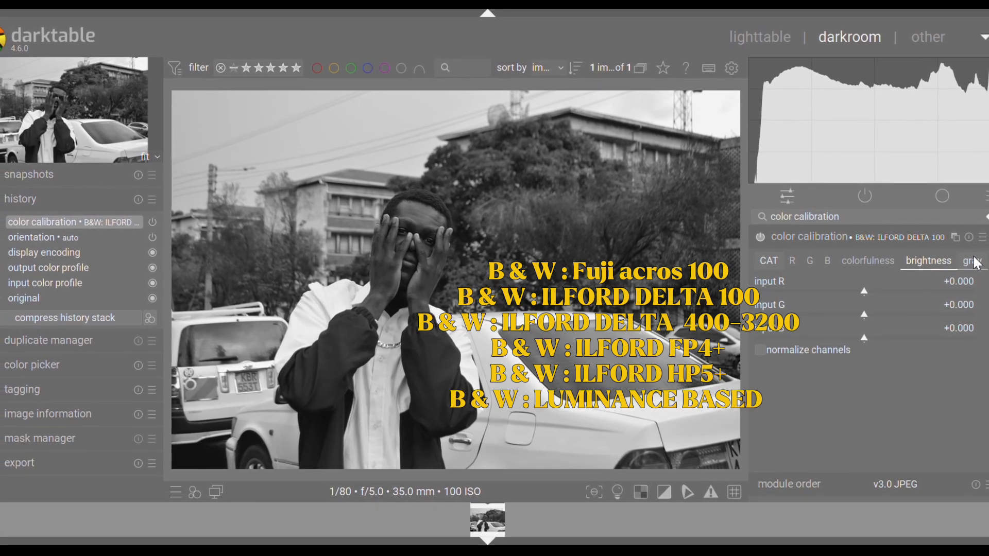
click(934, 279)
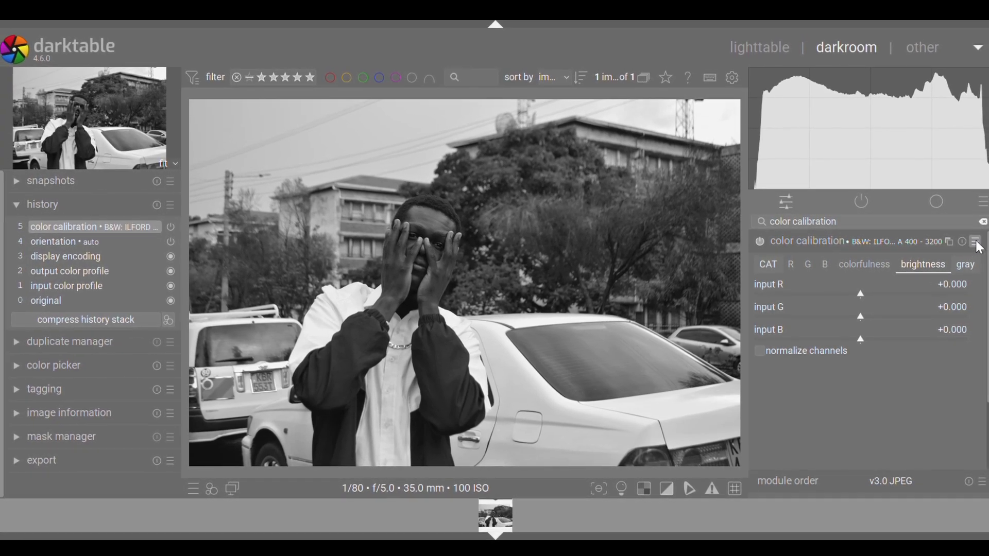
click(974, 242)
click(918, 296)
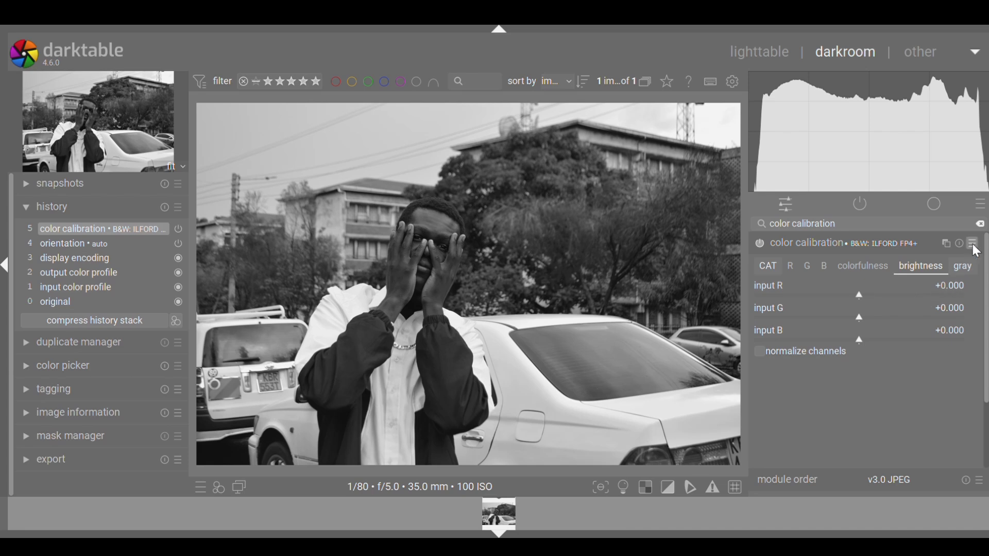
click(914, 313)
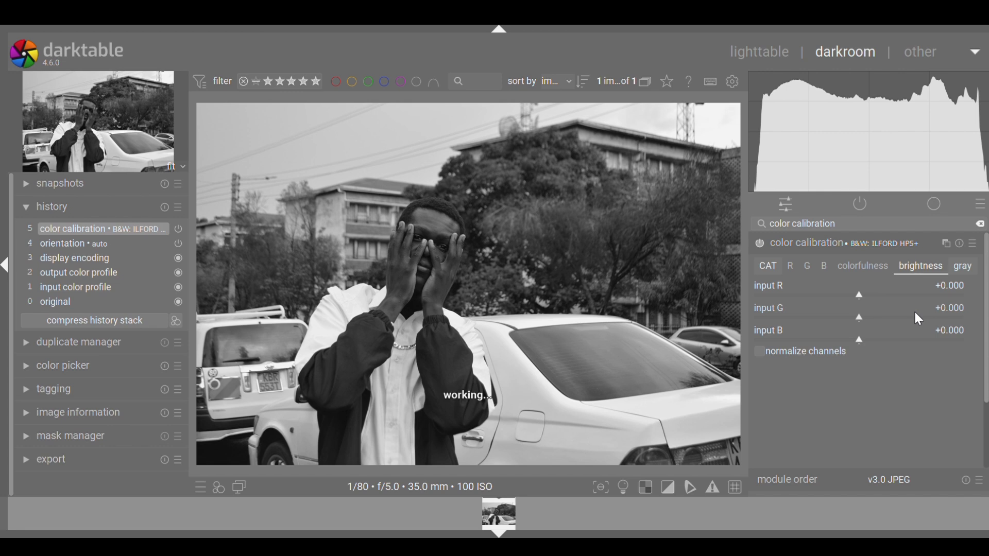
click(977, 242)
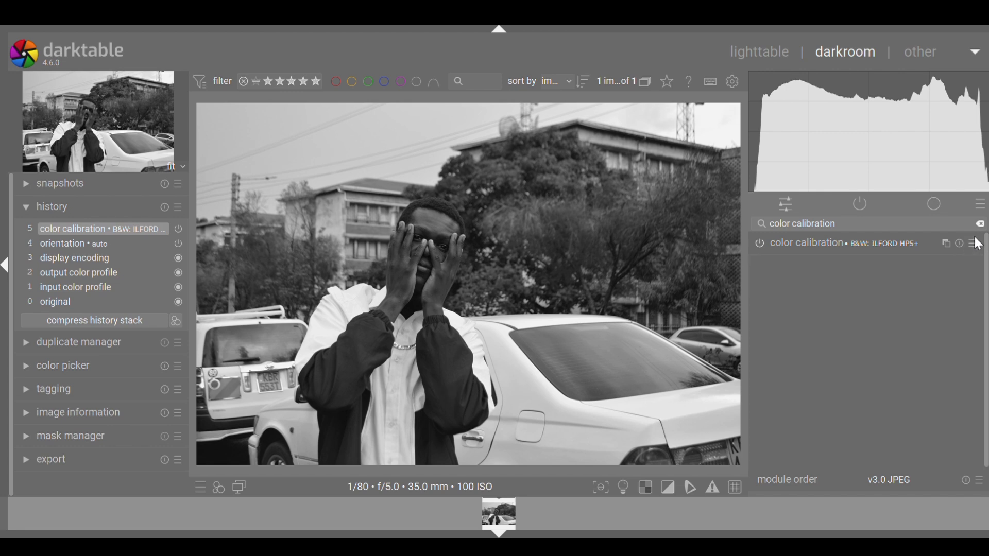
click(925, 242)
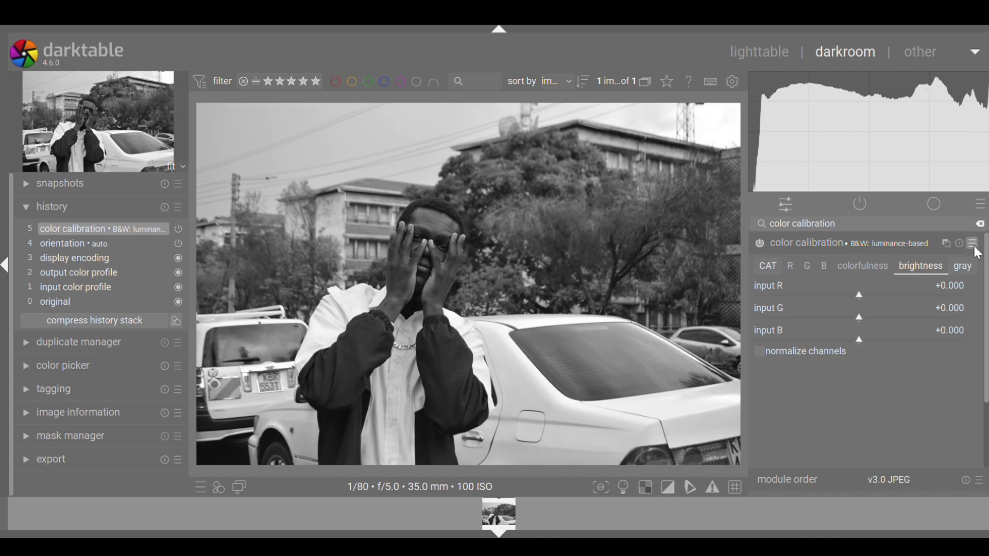
click(928, 338)
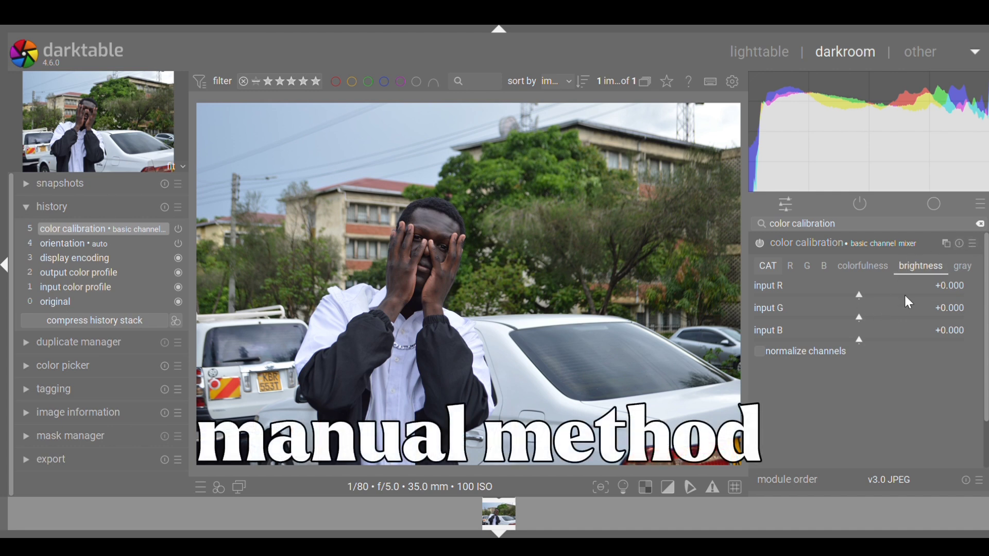
Set the gray tab mix to R 0.453, G 0.225 and B 0.158 for monochrome
click(963, 268)
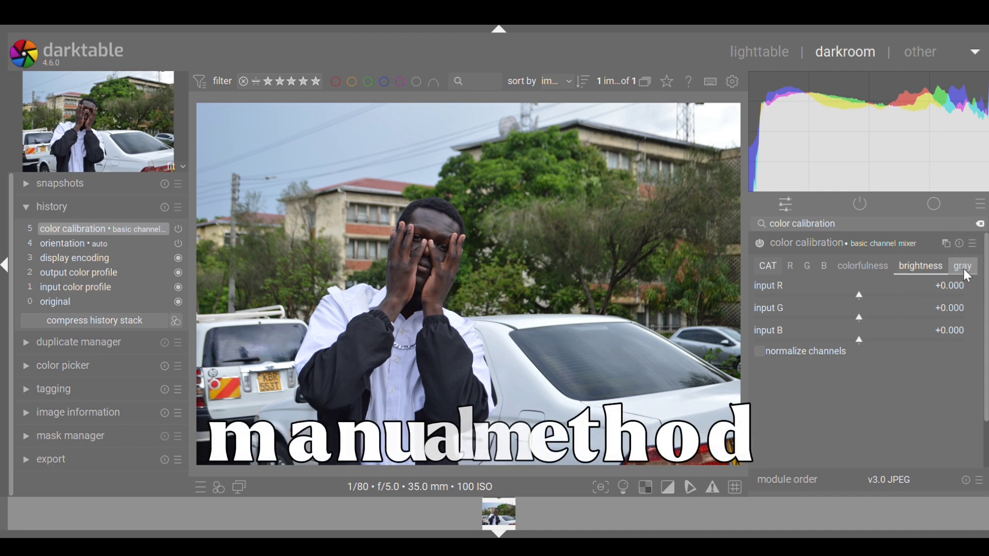
click(777, 297)
drag(777, 295, 762, 292)
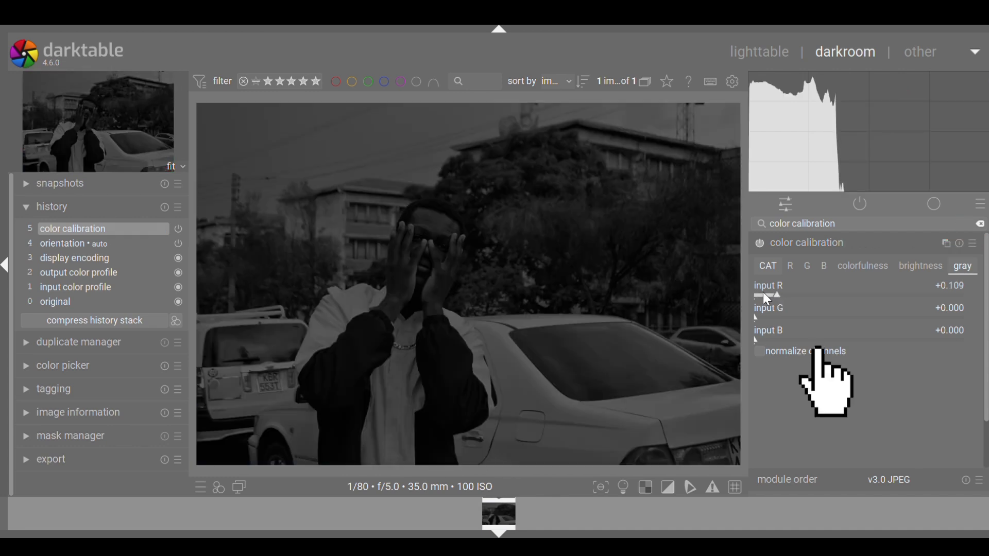
drag(824, 296, 848, 294)
drag(788, 325, 802, 326)
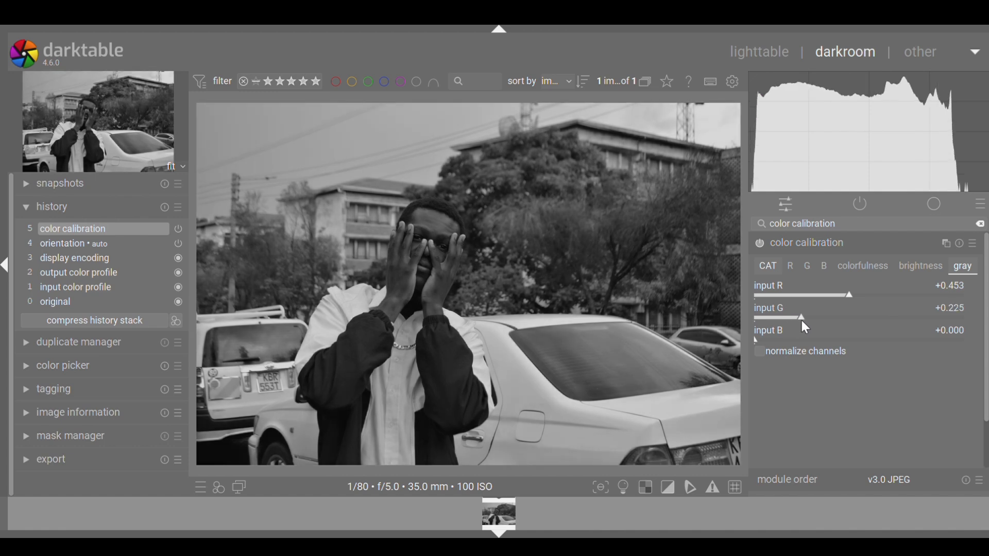
click(776, 343)
click(787, 344)
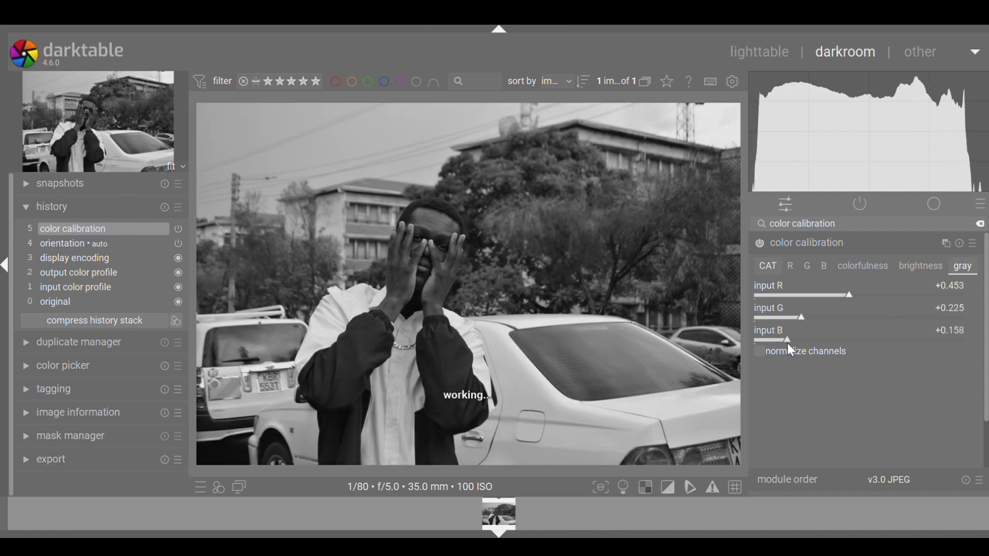
Lower brightness inputs to R -0.124, G -0.094, B -0.119 and collapse color calibration
click(903, 266)
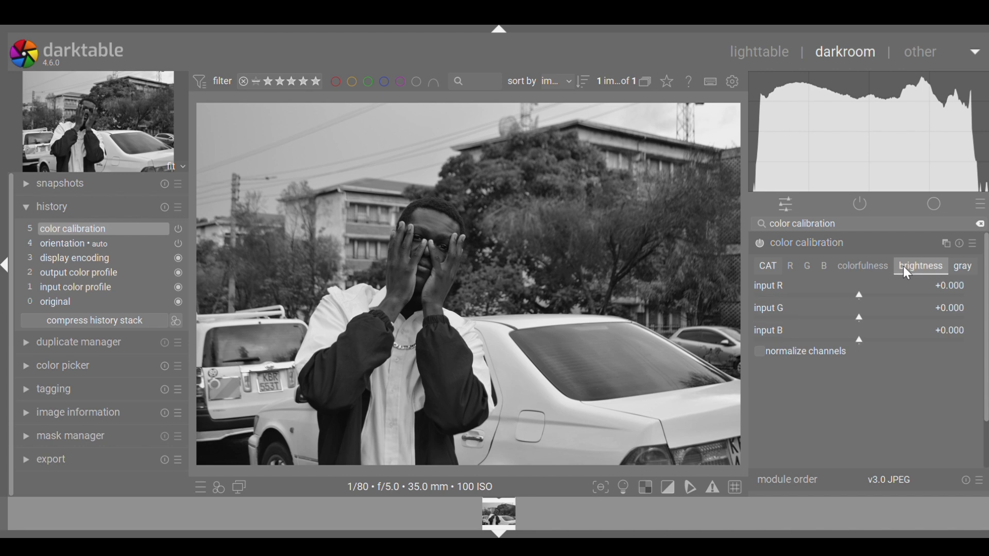
click(851, 294)
click(845, 294)
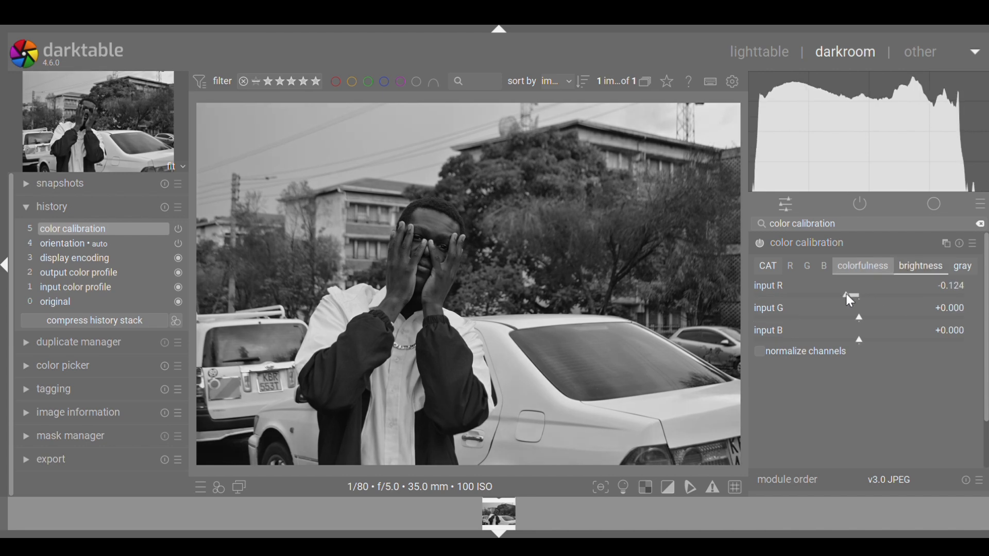
click(848, 317)
click(846, 342)
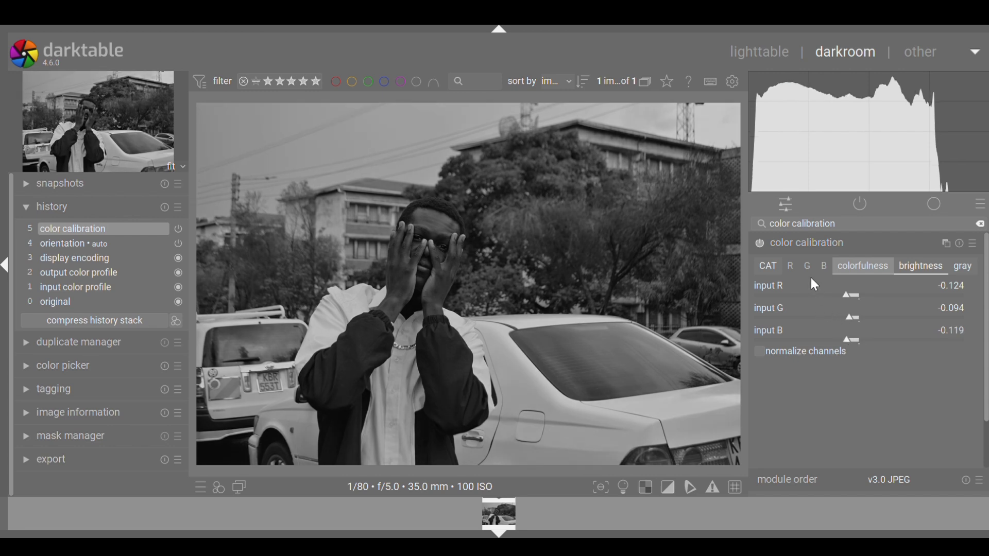
click(850, 245)
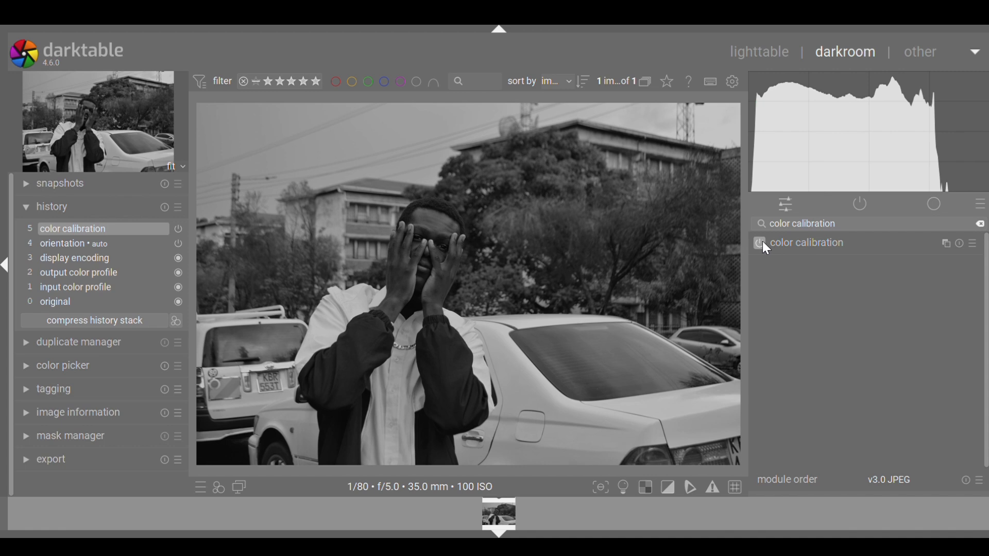
Switch off color calibration and filter the module list with the search 'color'
click(762, 243)
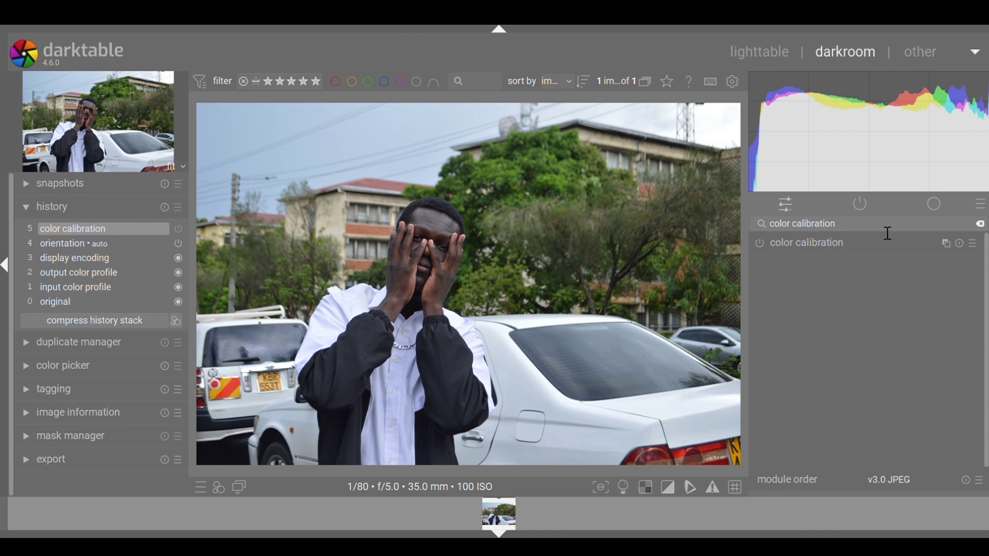
key(BackSpace)
key(BackSpace)
key(BackSpace)
key(BackSpace)
key(BackSpace)
key(BackSpace)
key(BackSpace)
key(BackSpace)
key(BackSpace)
key(BackSpace)
key(BackSpace)
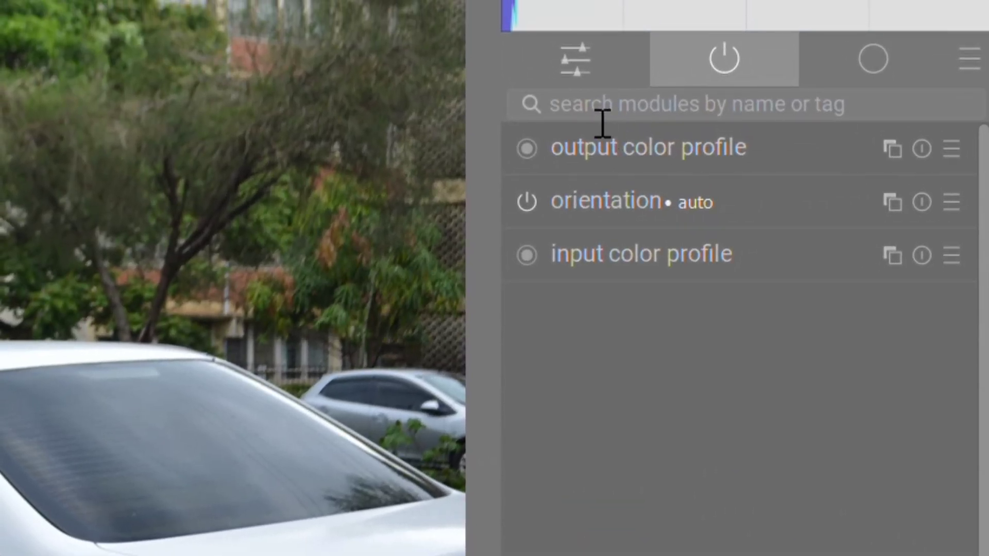
click(605, 122)
text(c)
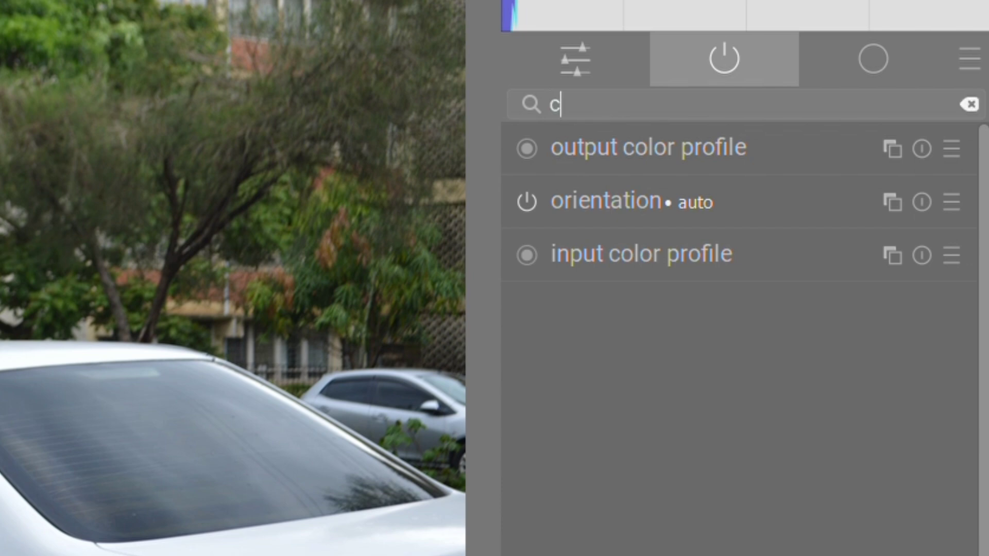
text(olor c)
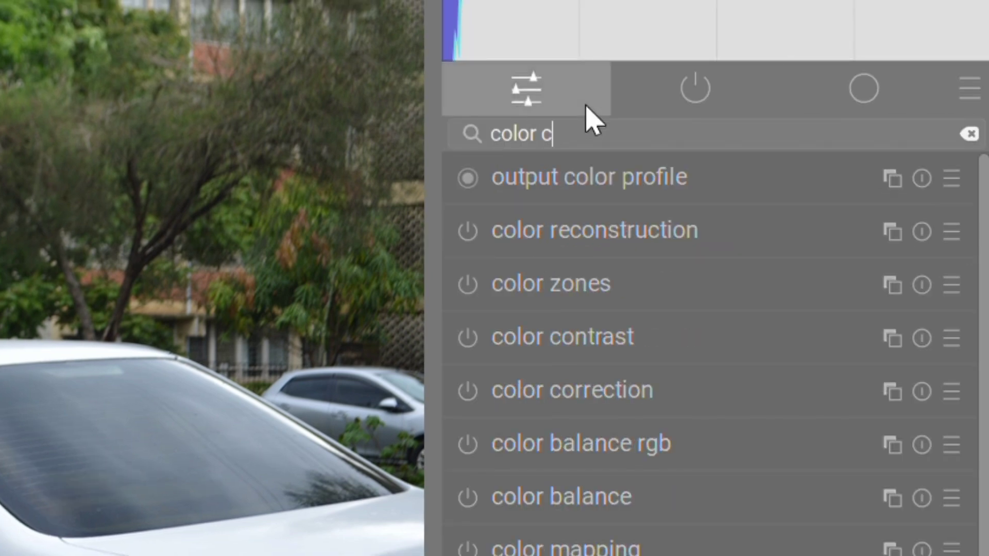
key(BackSpace)
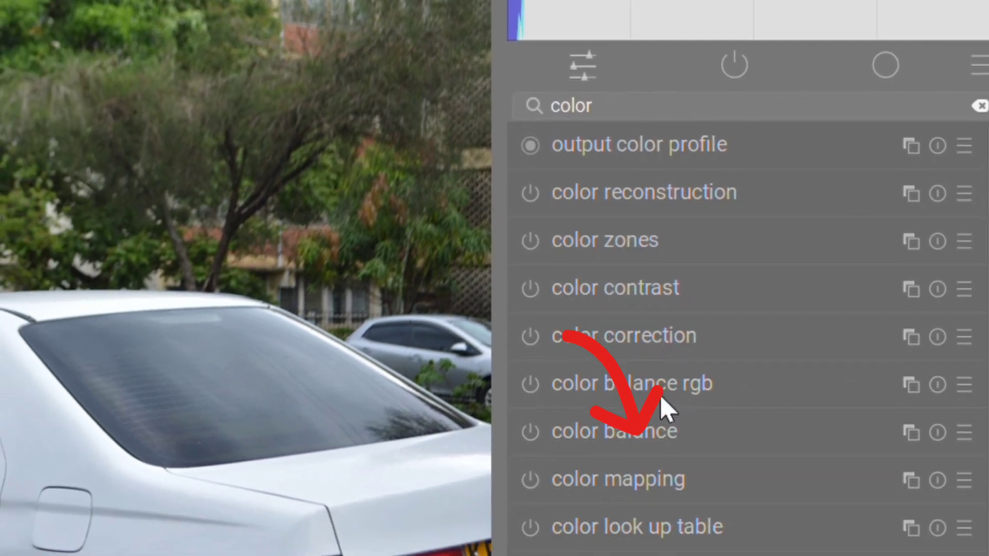
Open color balance rgb and lower global saturation to about -71%
click(612, 458)
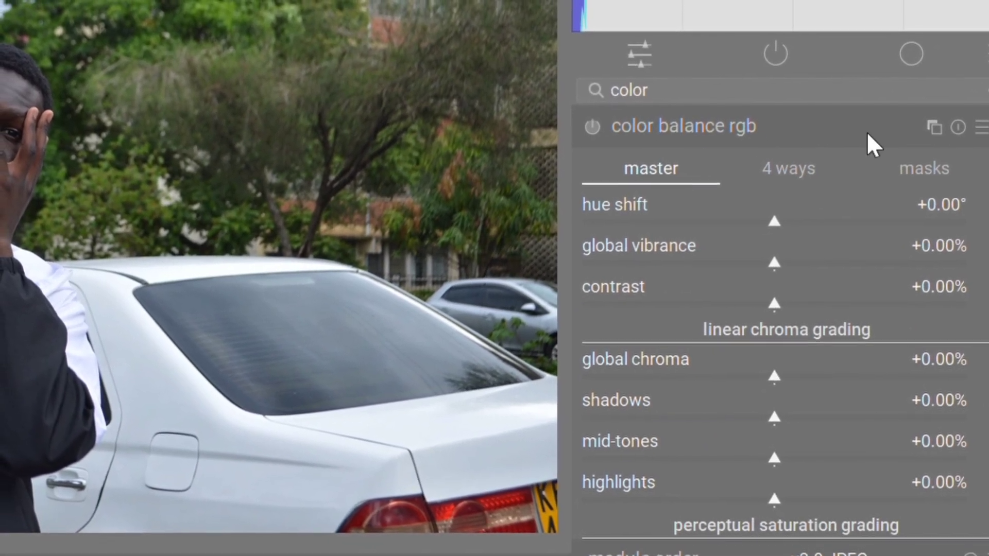
scroll(779, 319, down, 2)
scroll(870, 288, down, 4)
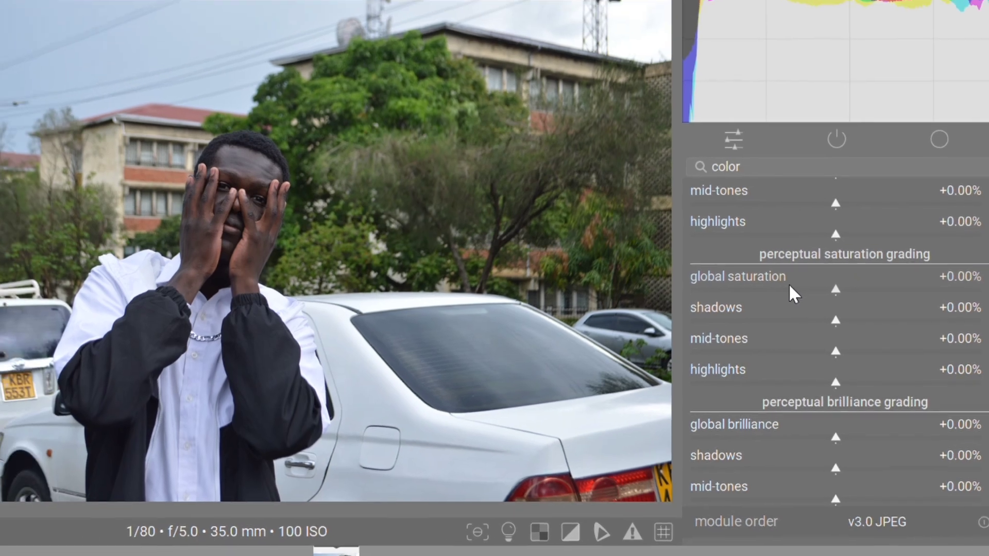
click(777, 285)
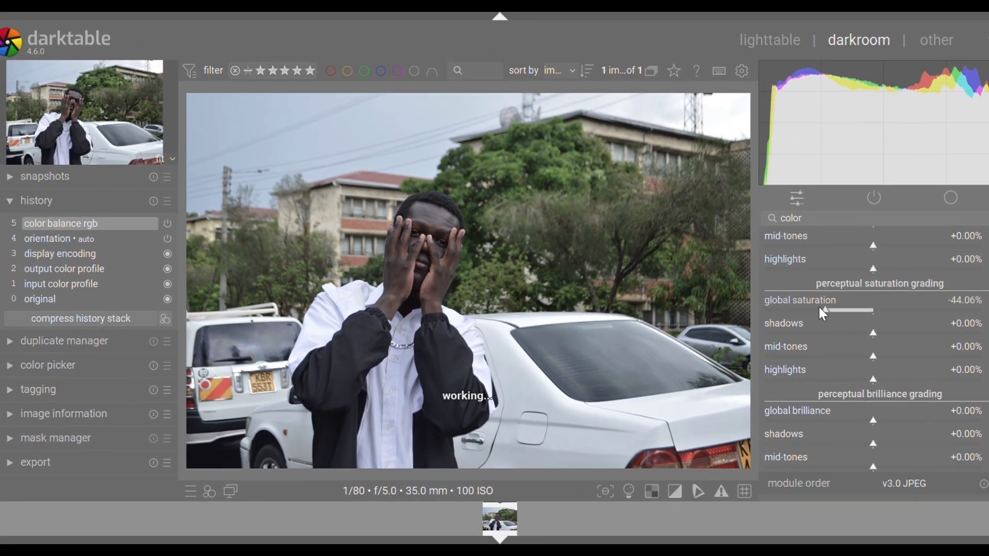
click(779, 302)
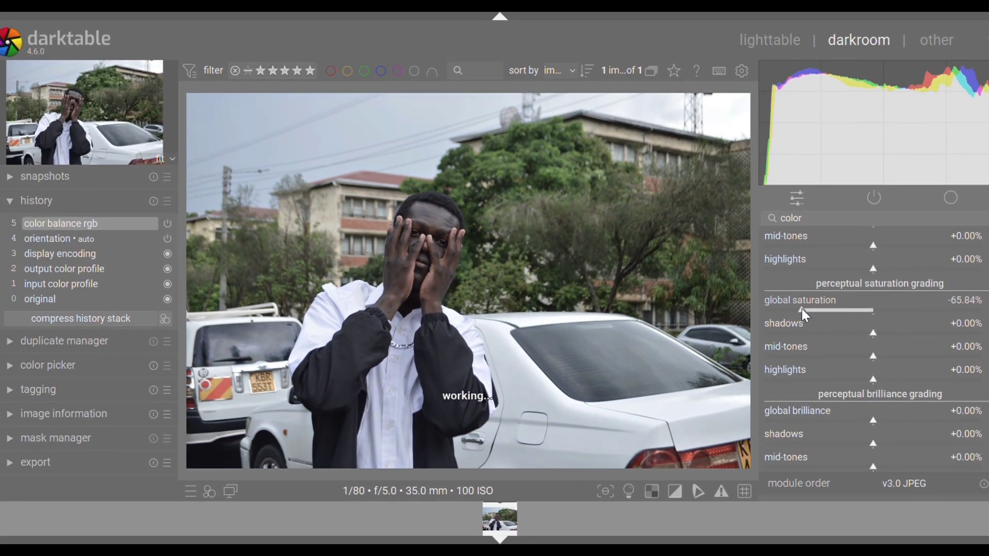
drag(802, 310, 793, 315)
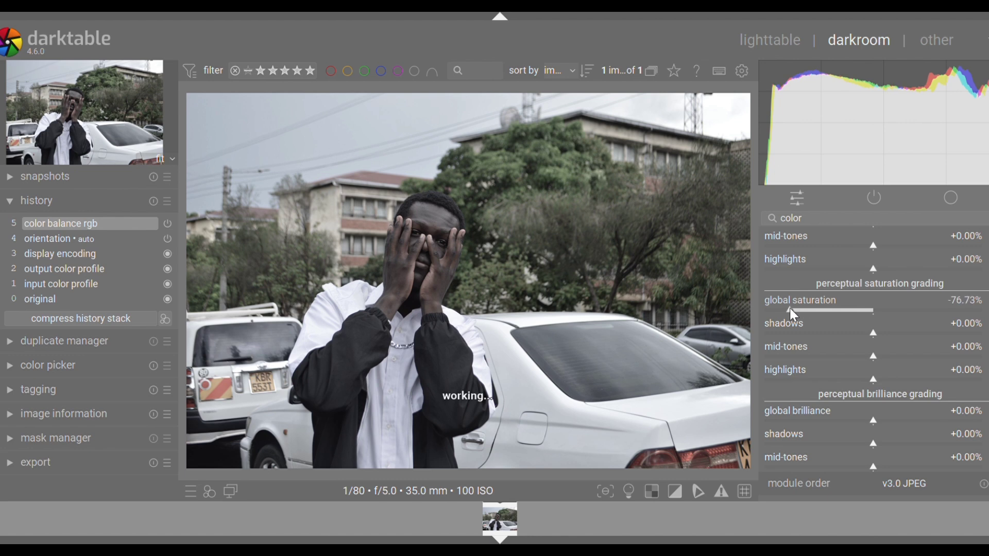
Desaturate shadows to about -84%, mid-tones to -88% and highlights to about -63%
drag(872, 332, 822, 335)
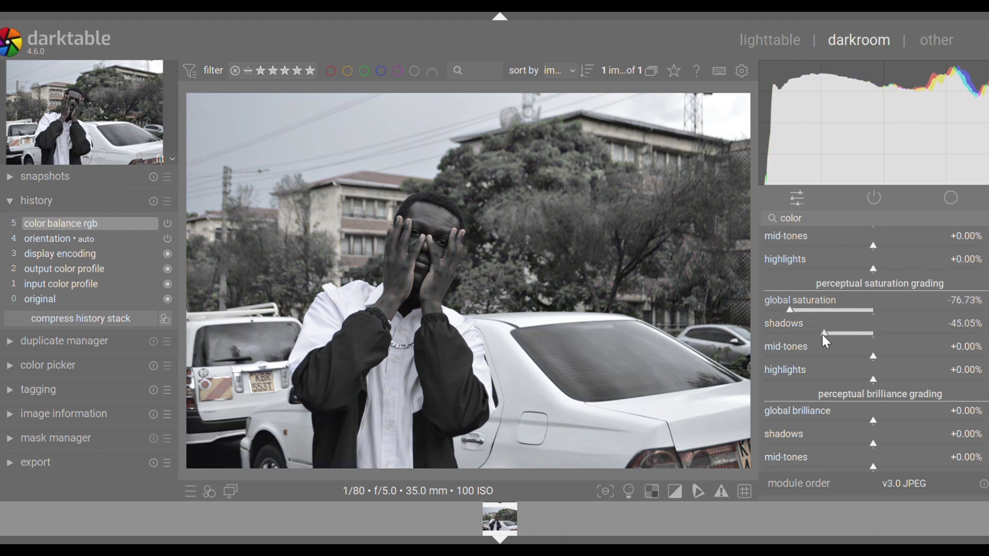
drag(872, 356, 813, 351)
drag(874, 380, 785, 355)
click(778, 354)
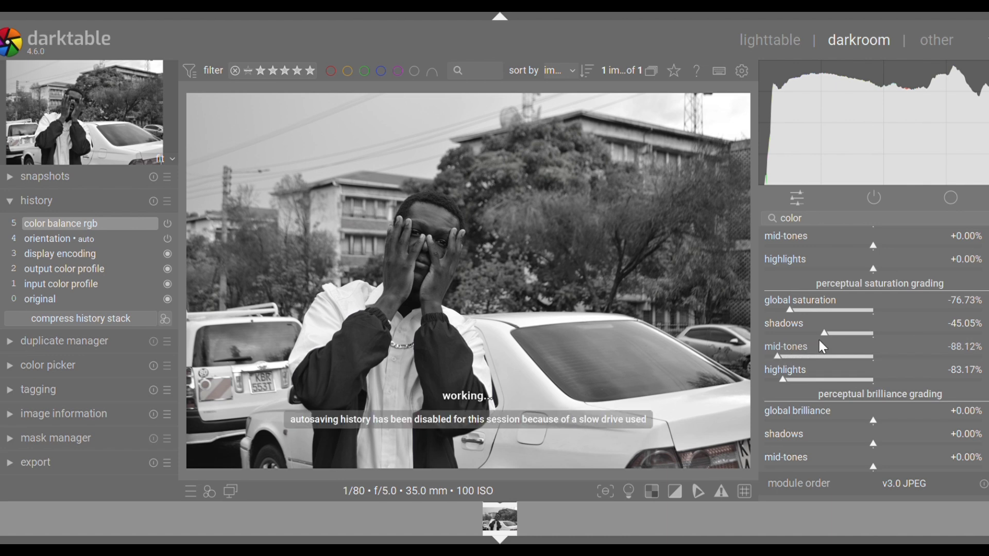
drag(816, 332, 782, 332)
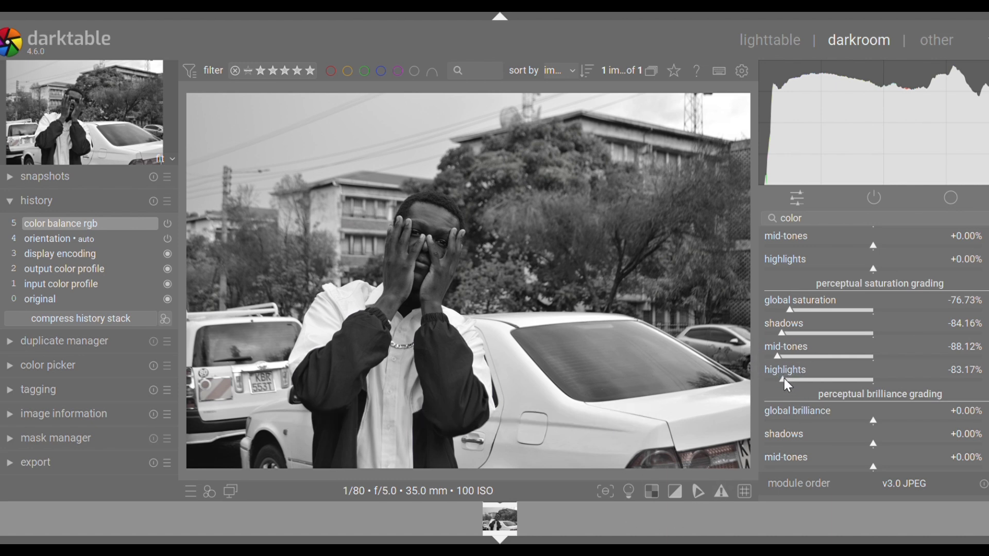
drag(784, 379, 915, 380)
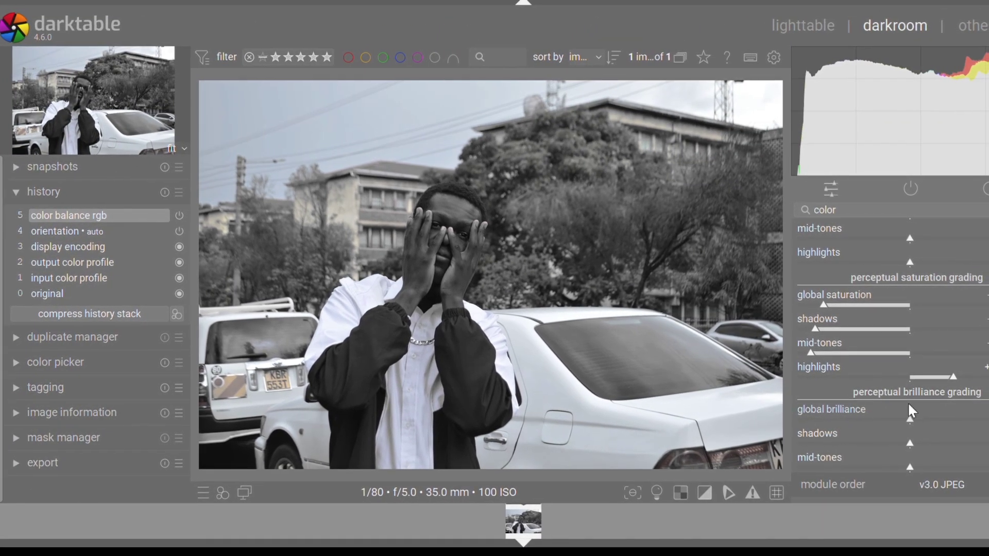
drag(879, 376, 834, 378)
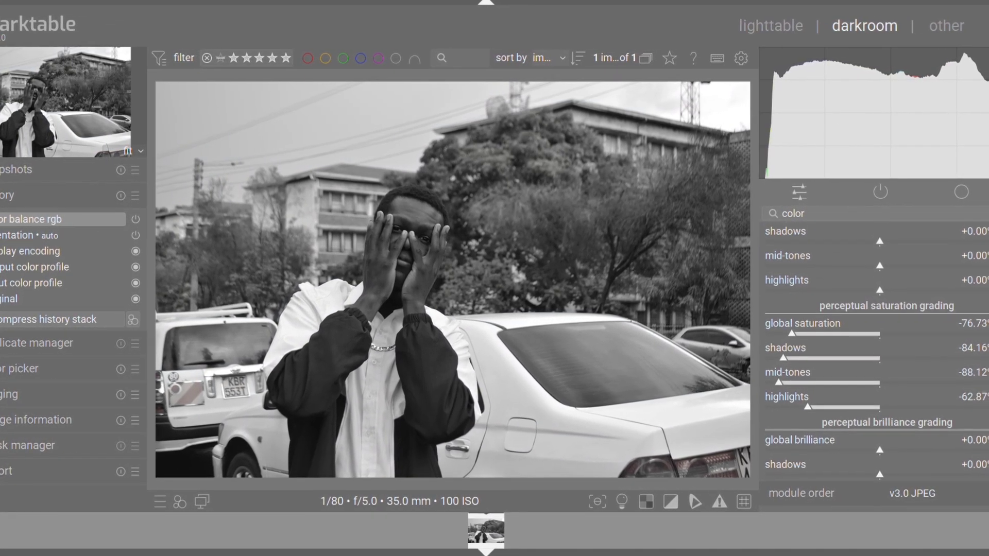
Collapse color balance rgb and switch the module off to restore full colour
scroll(875, 335, down, 2)
scroll(837, 283, up, 5)
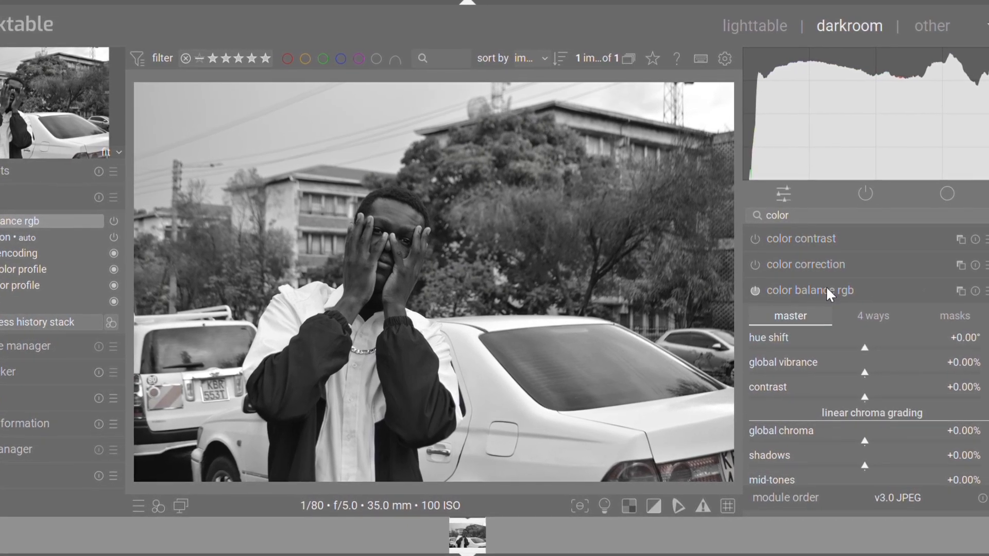
click(826, 286)
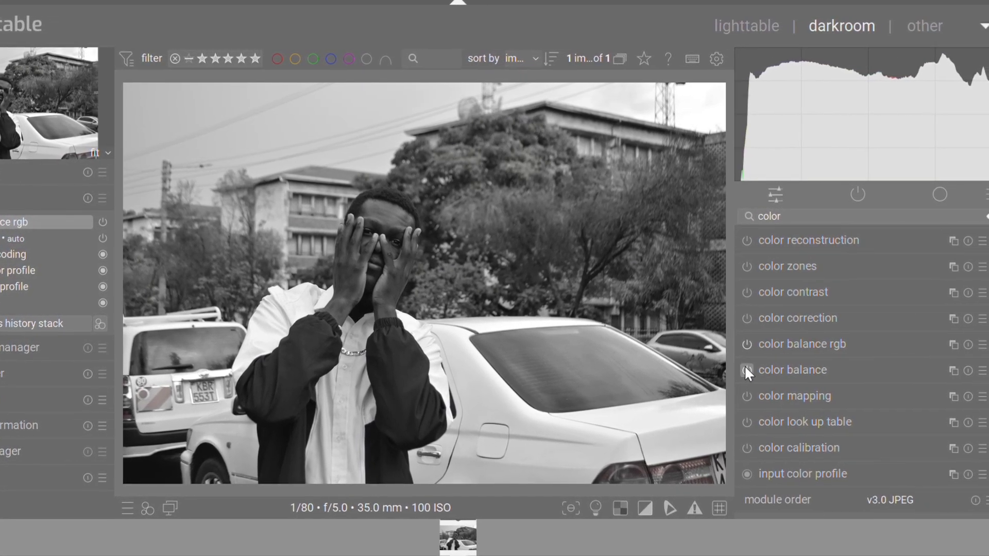
click(749, 344)
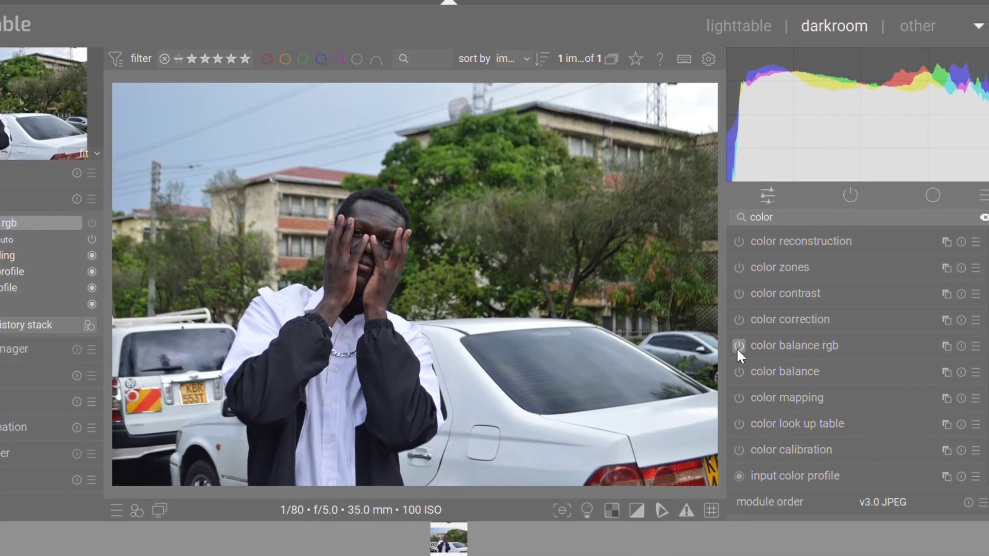
click(789, 224)
Replace the search with 'monochrome' and expand the monochrome module
key(BackSpace)
key(BackSpace)
key(BackSpace)
key(BackSpace)
key(BackSpace)
key(BackSpace)
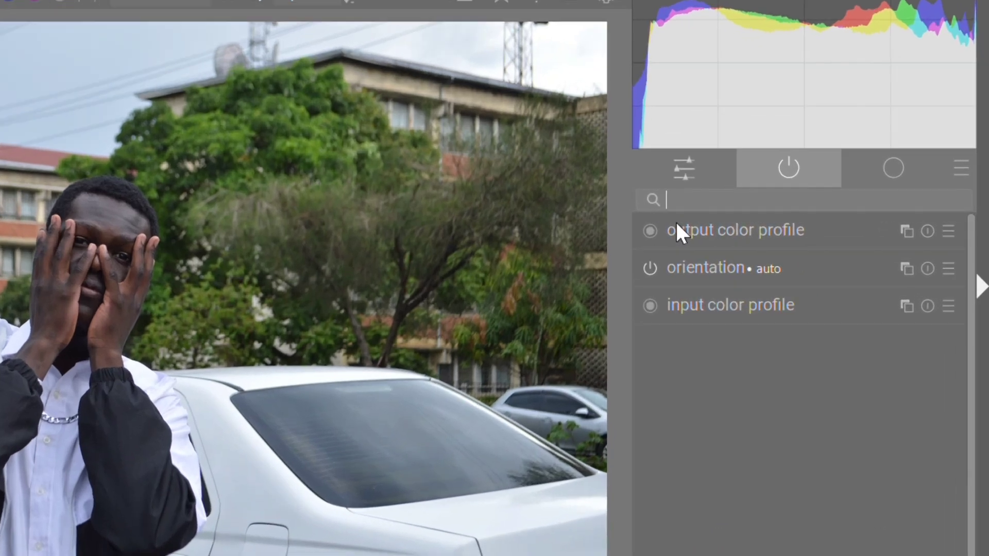
text(mo)
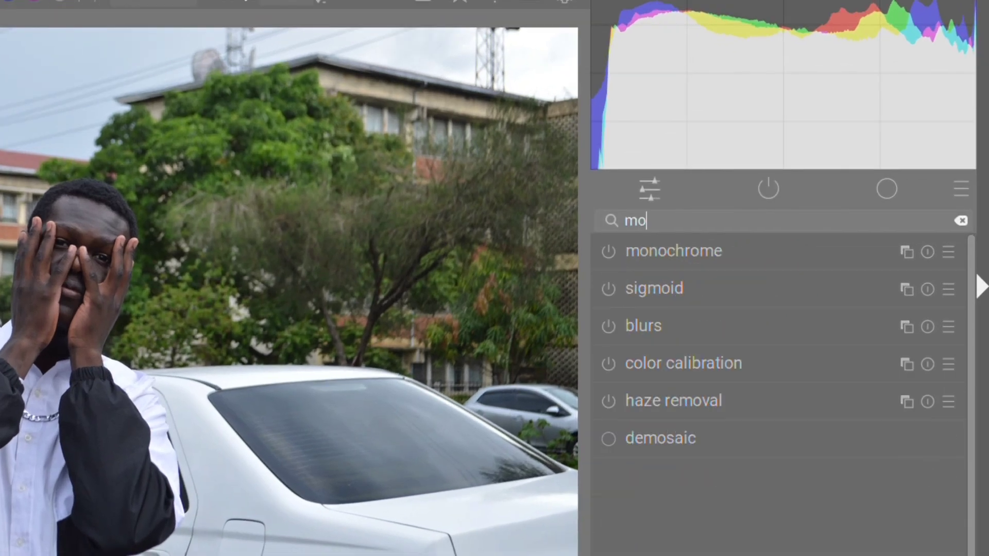
text(nochrome)
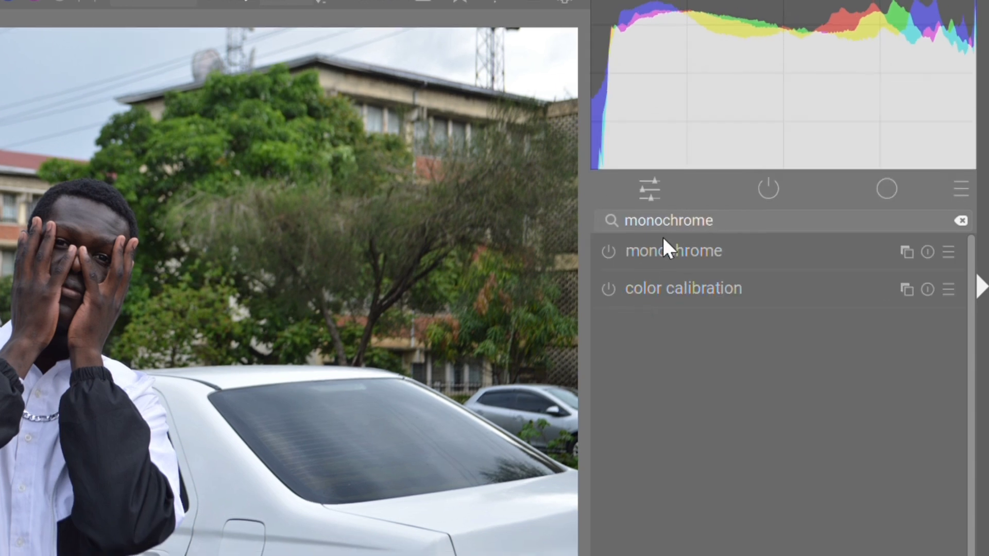
click(679, 250)
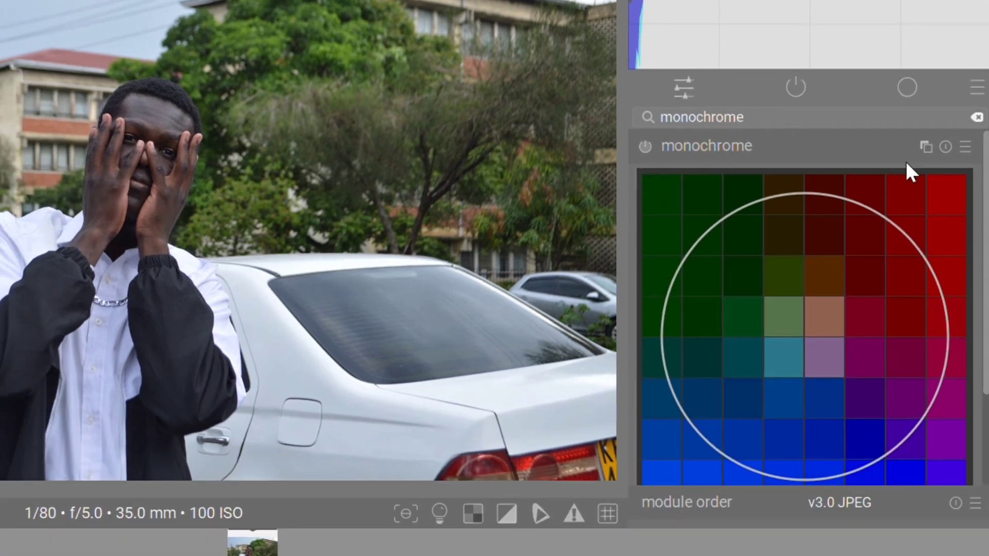
Try the monochrome filter over green, red-orange, magenta and teal tones, settling on green-teal
drag(987, 234, 987, 261)
drag(789, 289, 743, 243)
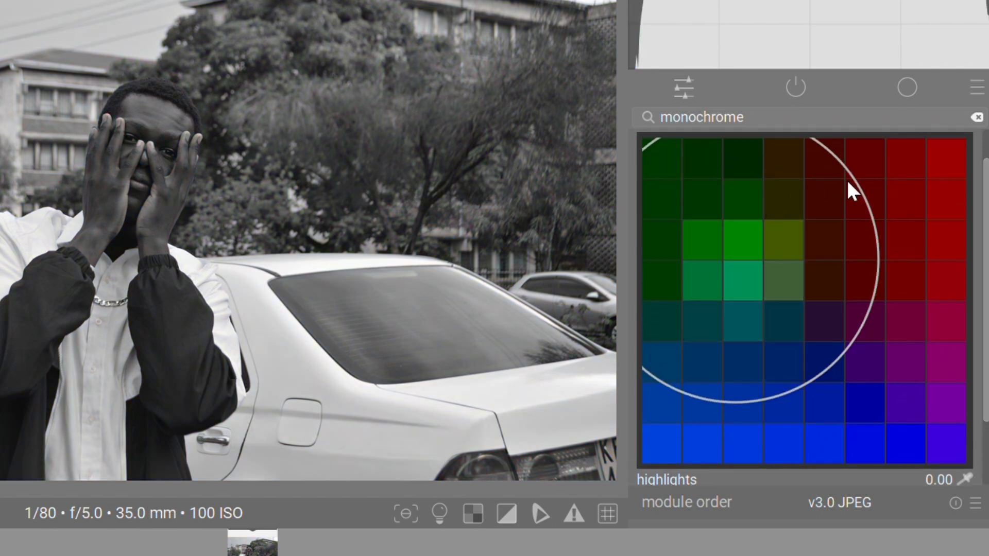
drag(822, 185, 887, 307)
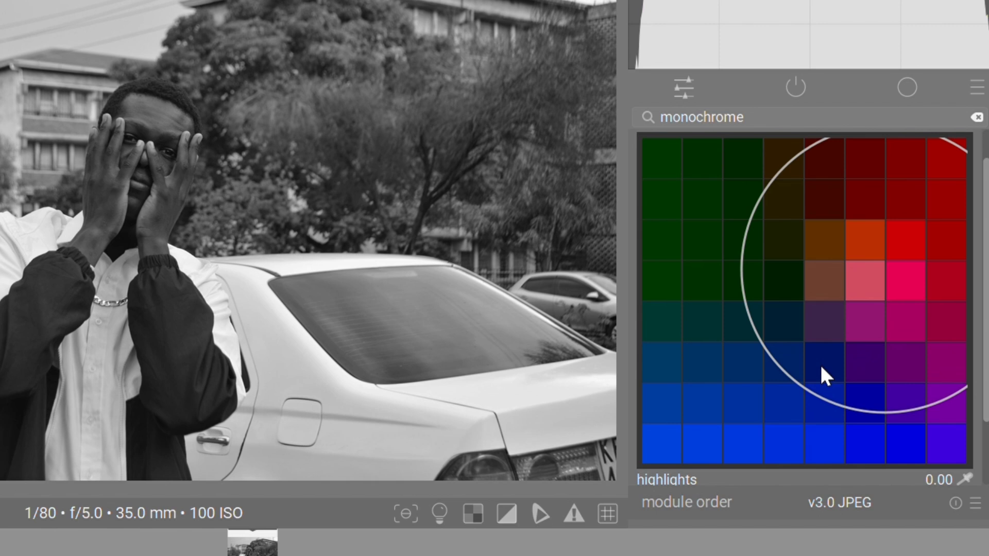
drag(875, 329, 857, 223)
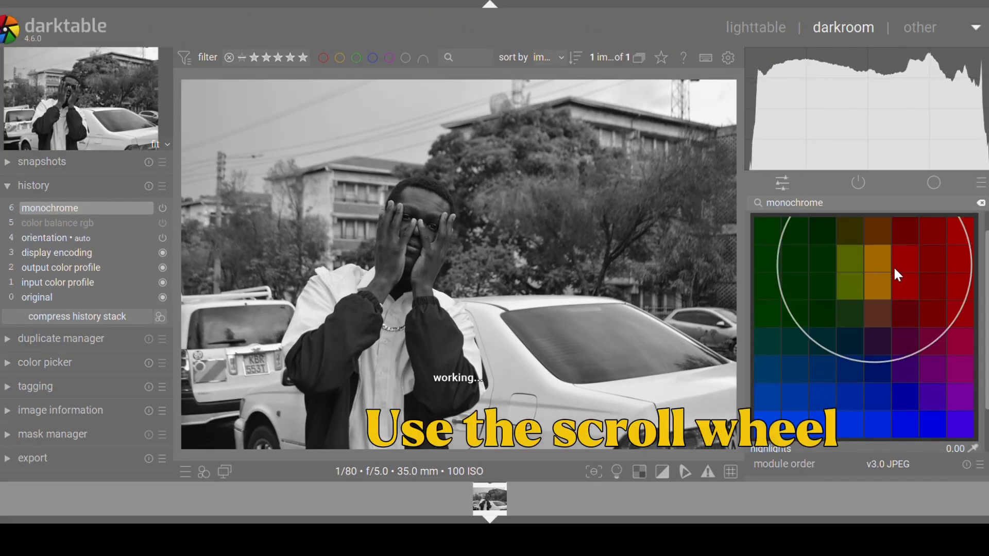
drag(895, 269, 926, 375)
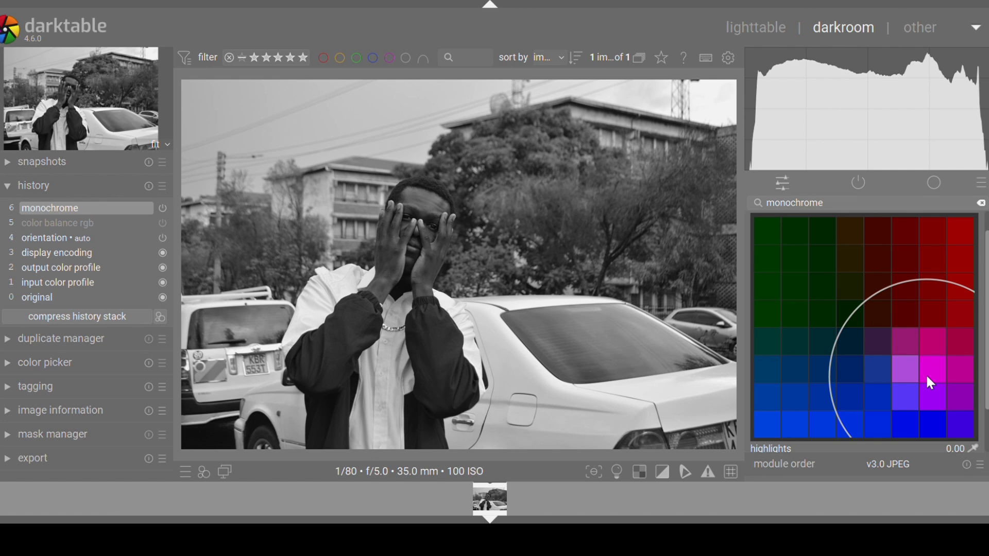
drag(926, 378, 836, 335)
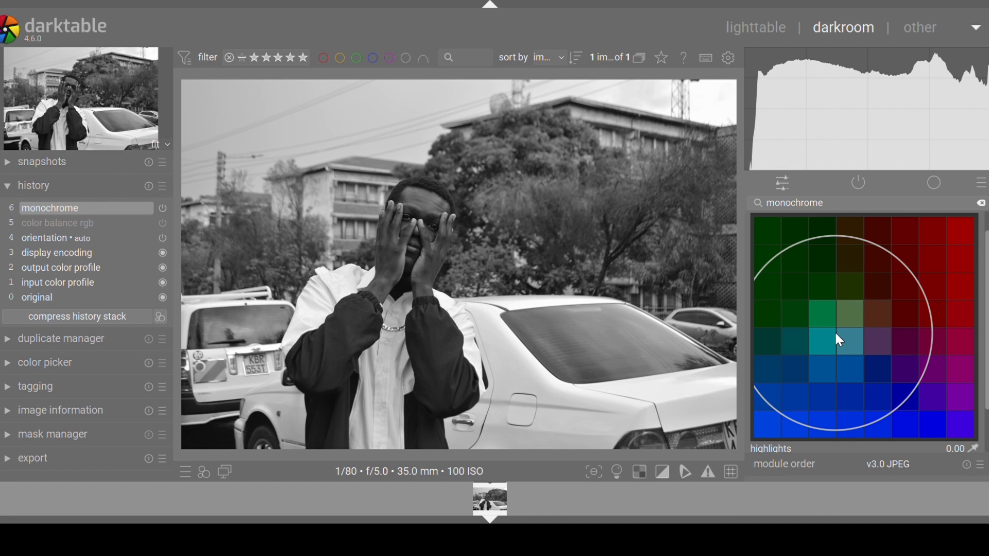
drag(835, 334, 851, 328)
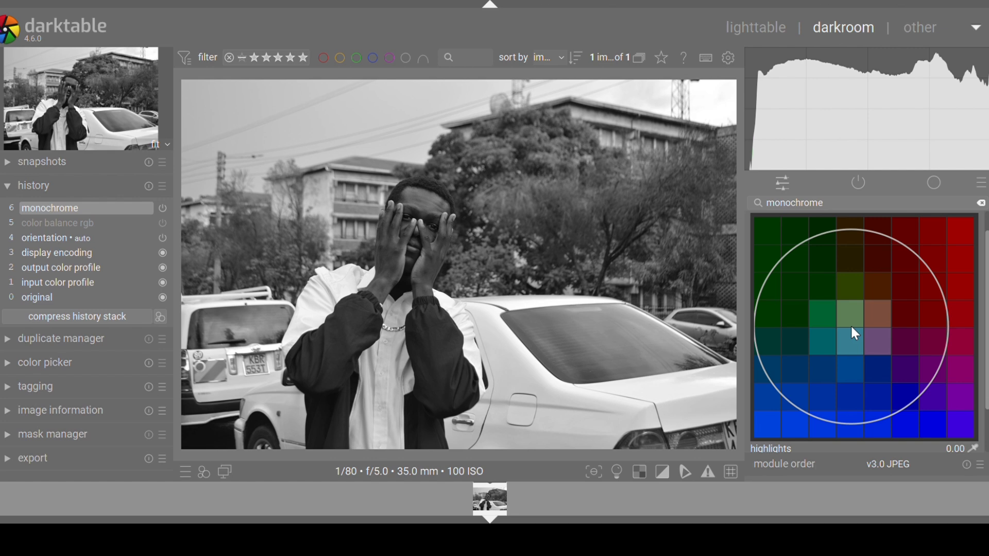
drag(851, 327, 877, 297)
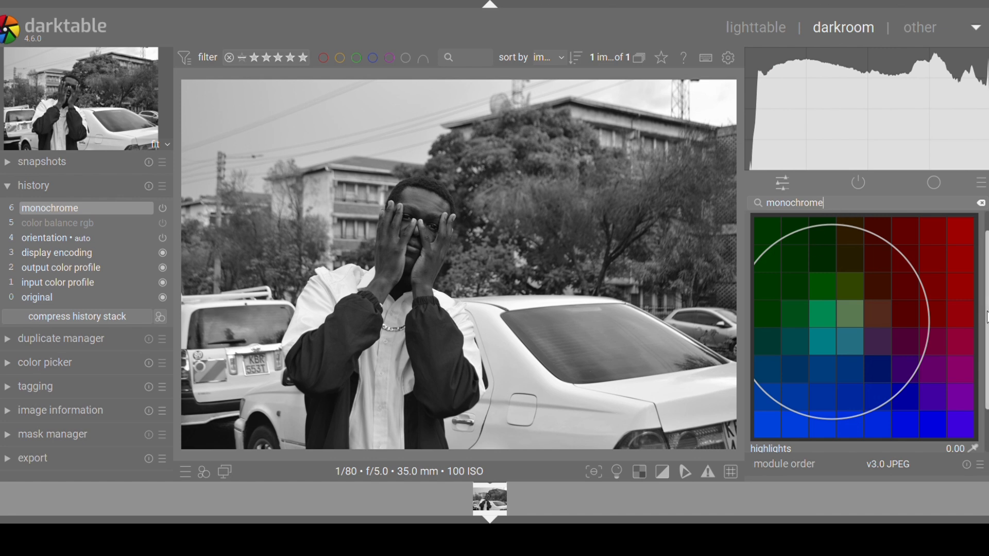
scroll(987, 317, down, 2)
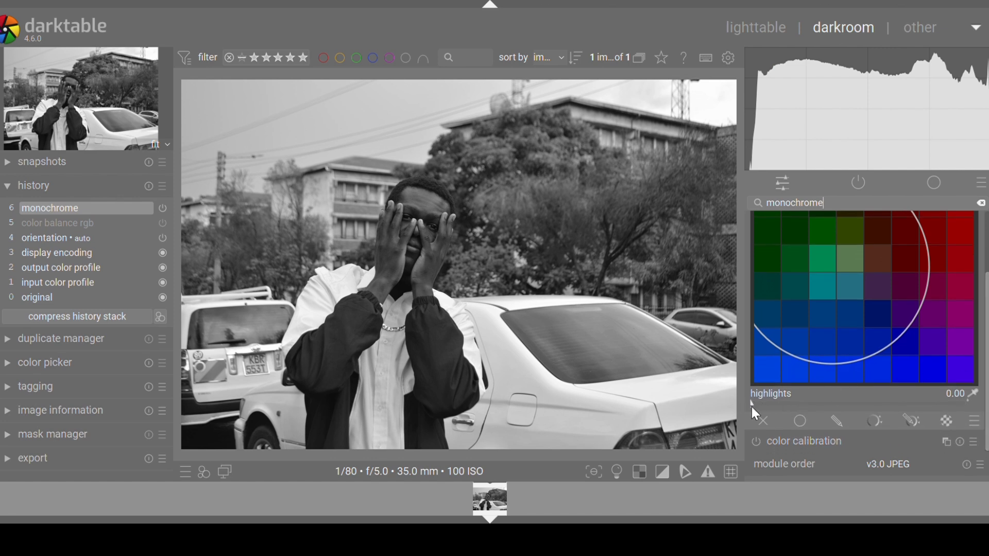
Set the monochrome highlights amount to its maximum of 1.00
drag(751, 405, 783, 405)
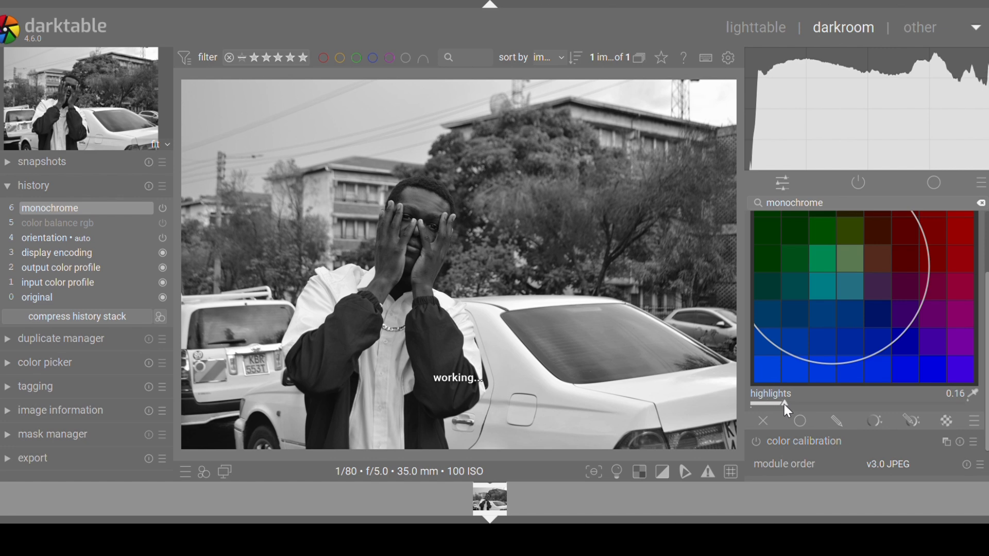
drag(778, 404, 650, 394)
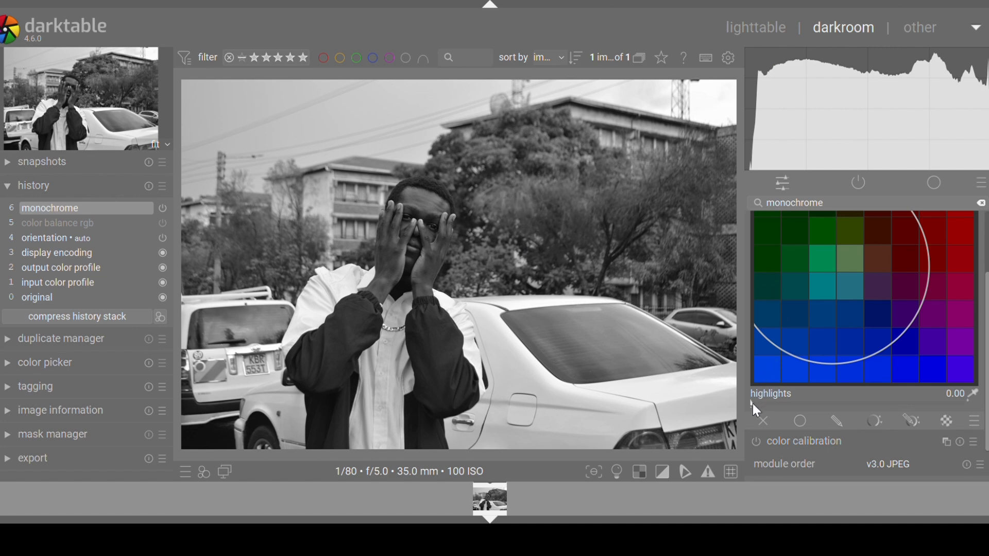
drag(756, 405, 824, 407)
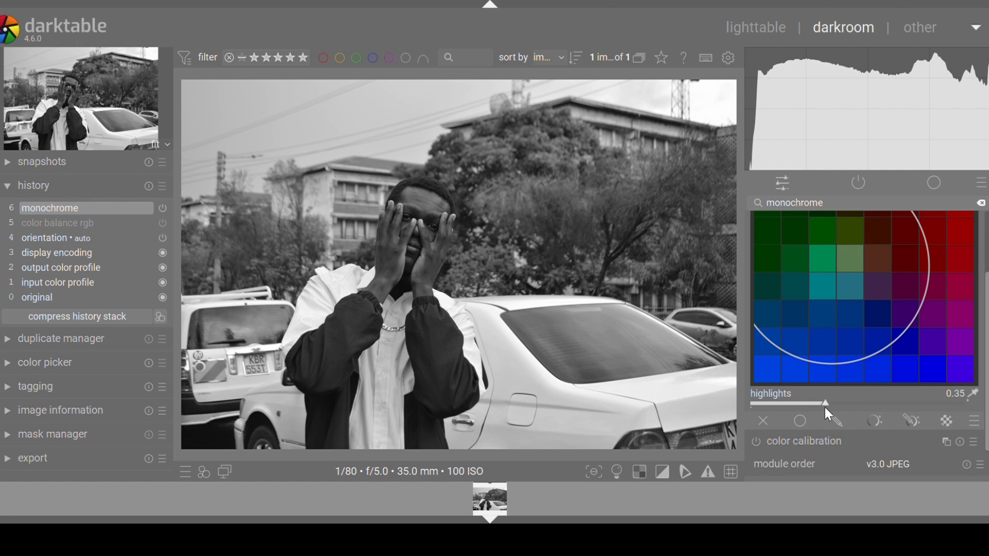
drag(823, 403, 927, 419)
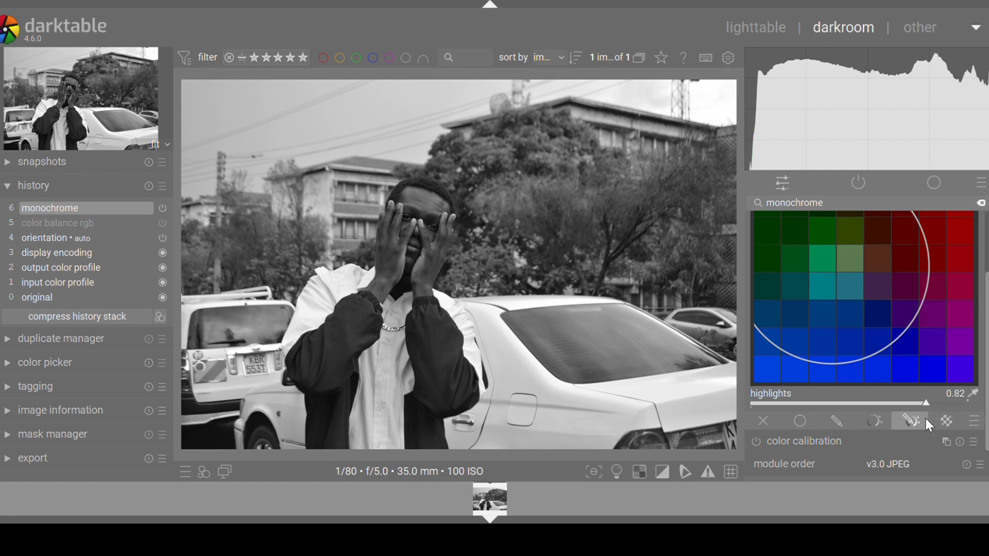
drag(924, 406, 981, 411)
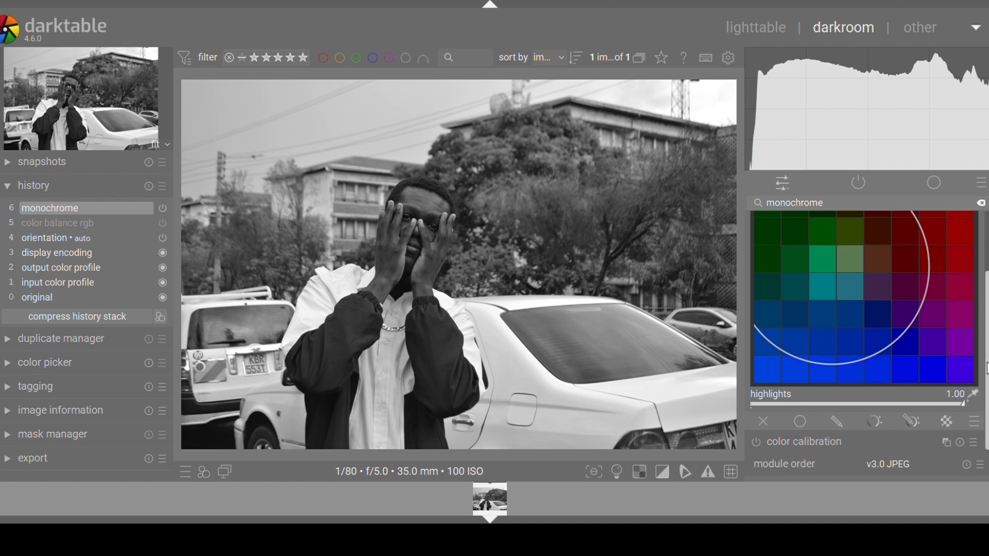
scroll(986, 369, up, 3)
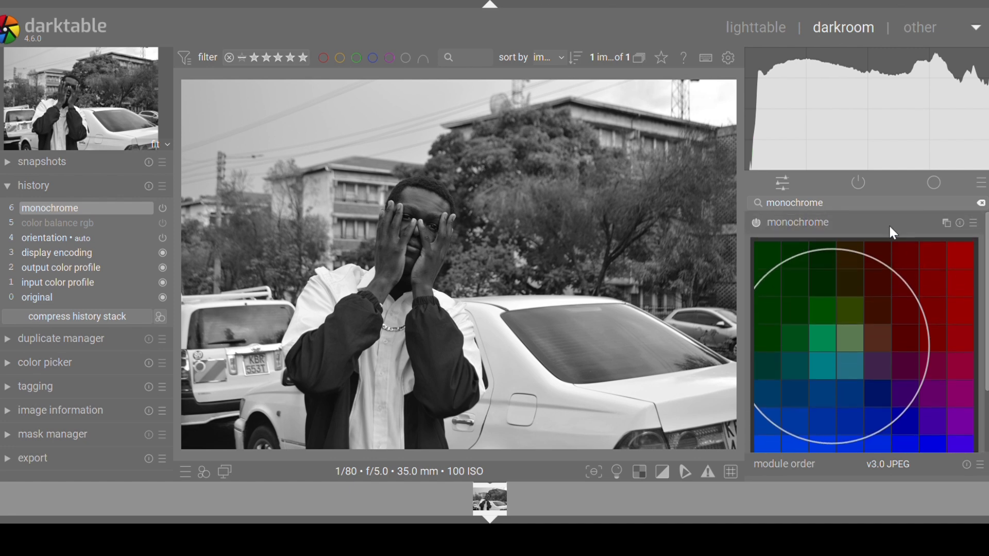
Clear the search, toggle monochrome off, re-expand it and enable drawn-mask blending
click(860, 226)
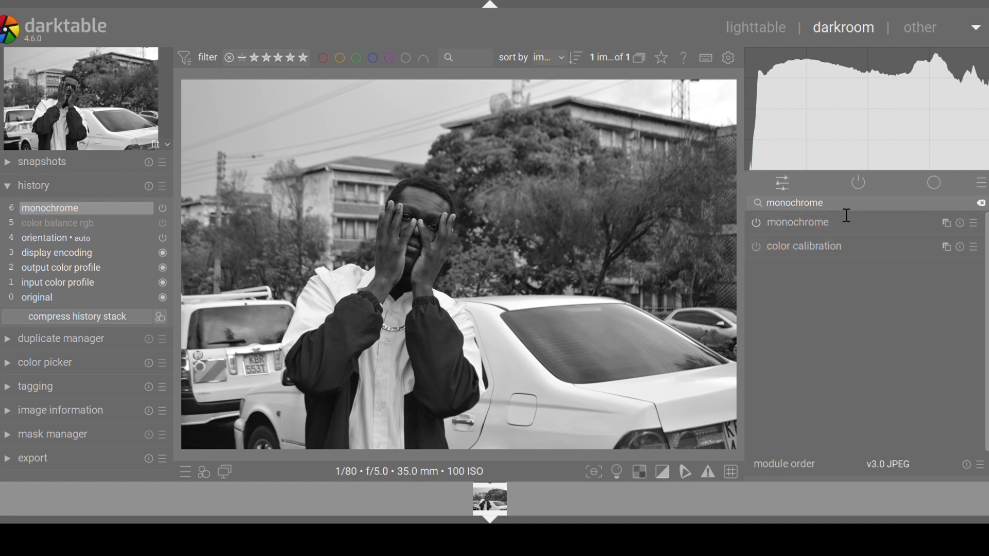
key(BackSpace)
key(BackSpace)
key(BackSpace)
key(BackSpace)
key(BackSpace)
key(BackSpace)
key(BackSpace)
key(BackSpace)
key(BackSpace)
key(BackSpace)
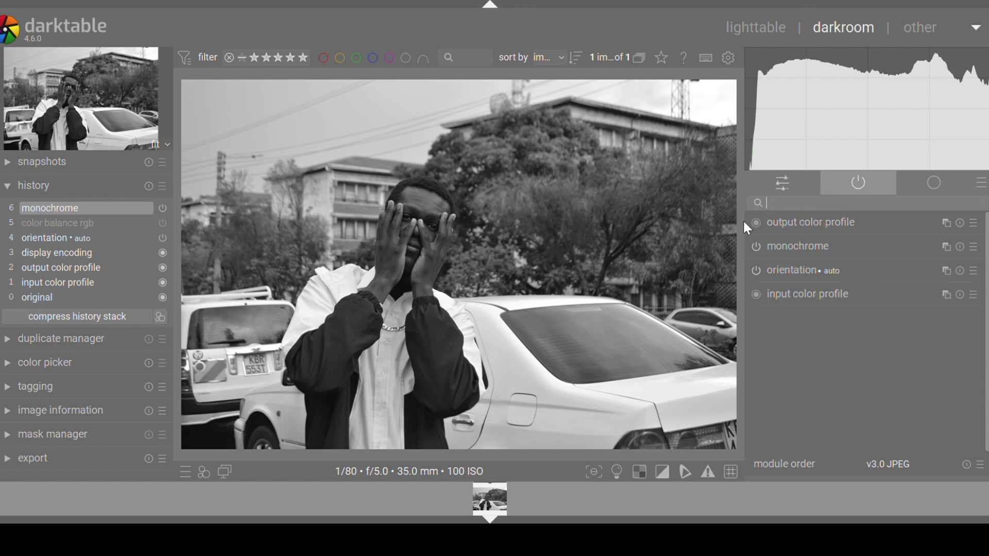
click(759, 248)
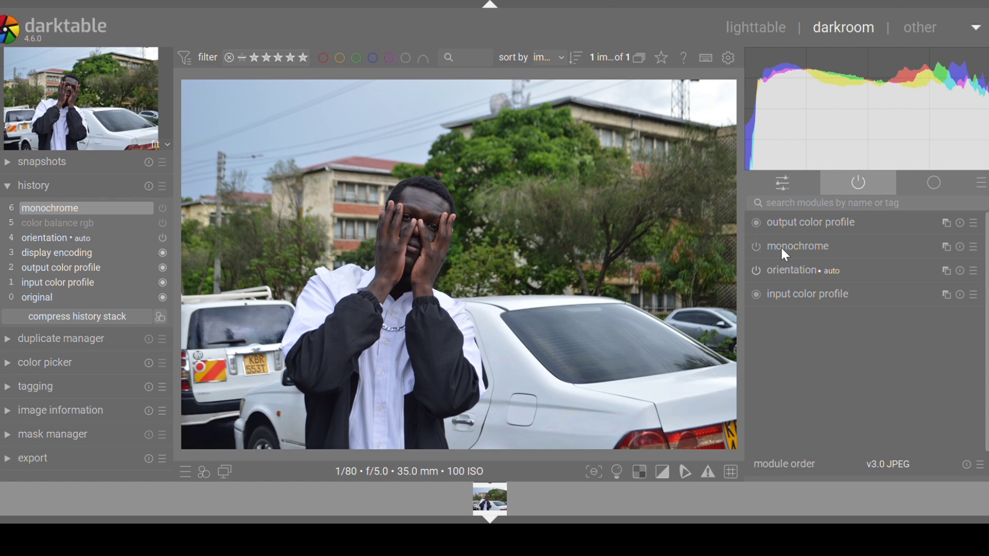
click(783, 250)
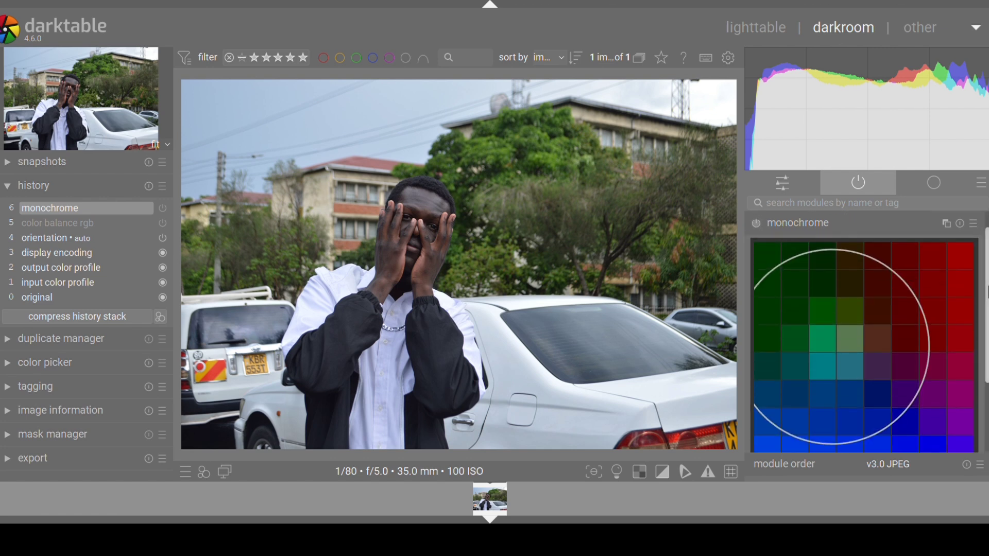
scroll(959, 274, down, 3)
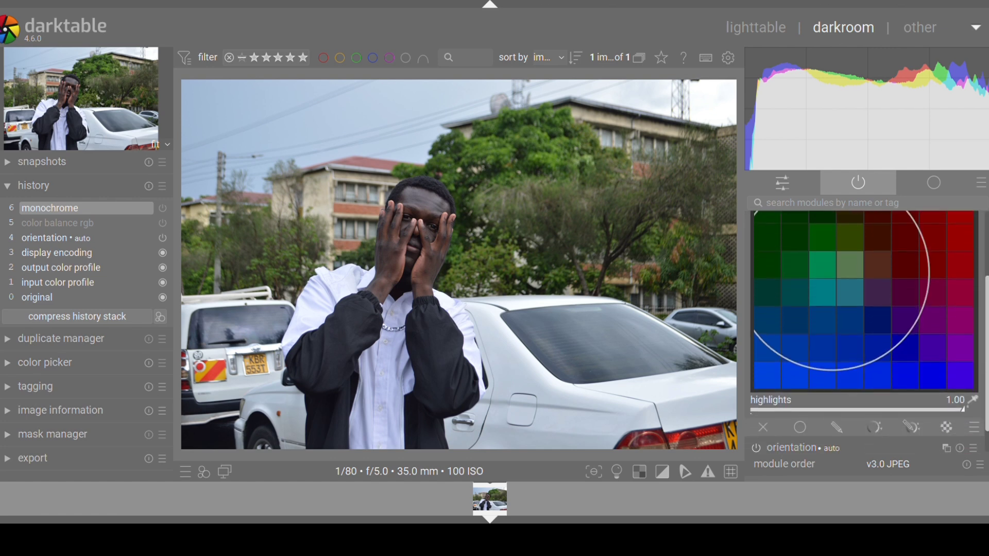
scroll(959, 274, down, 2)
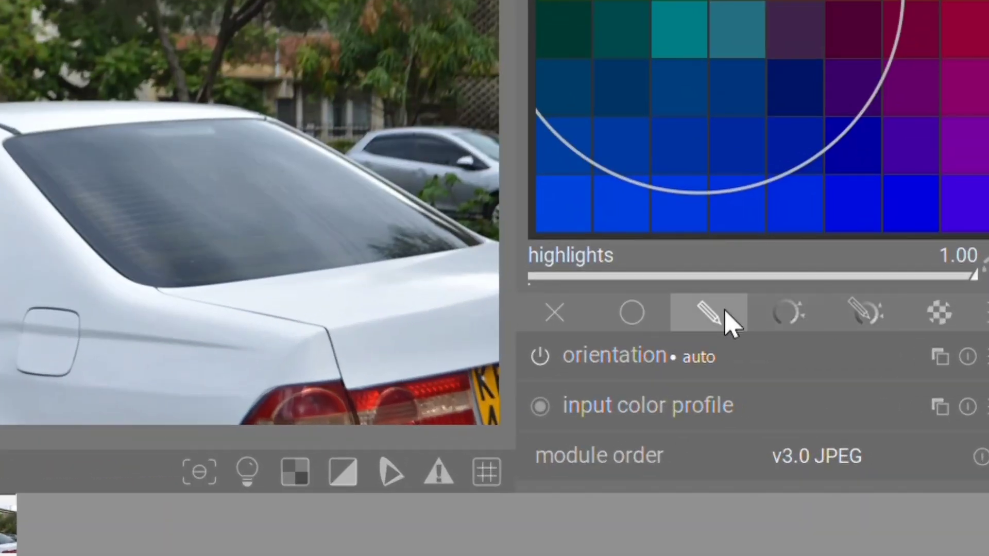
click(724, 309)
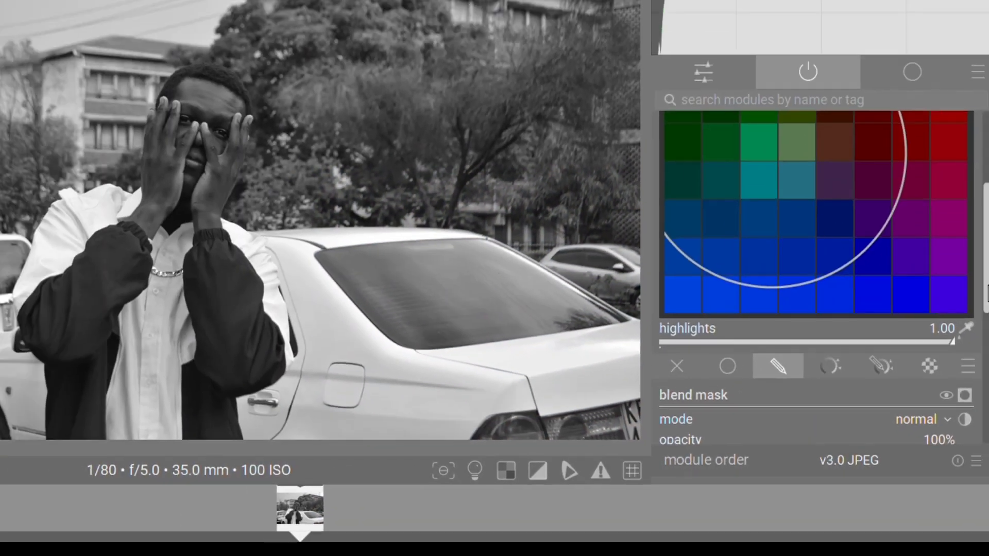
scroll(941, 171, down, 5)
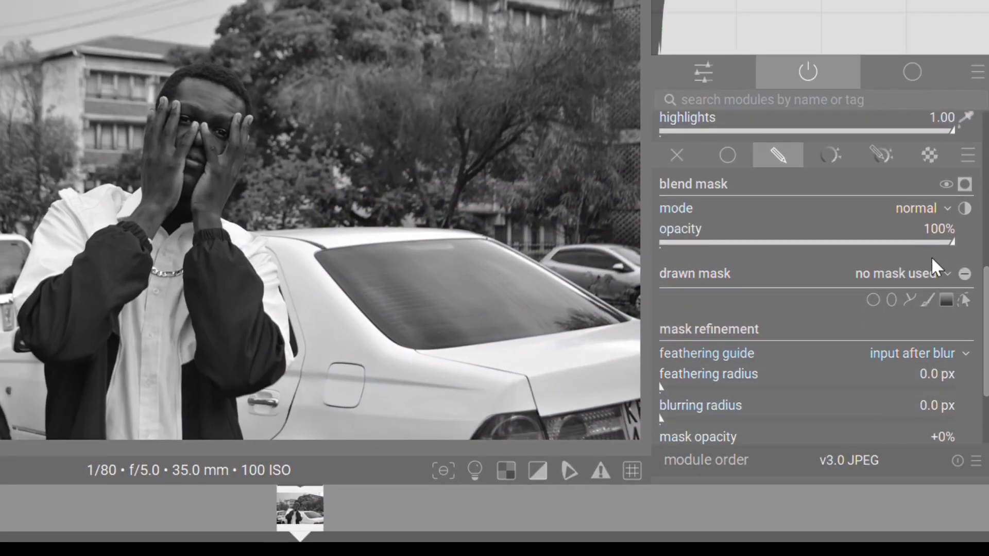
Paint a brush mask over the man's body and face, then hide the mask outline
click(927, 300)
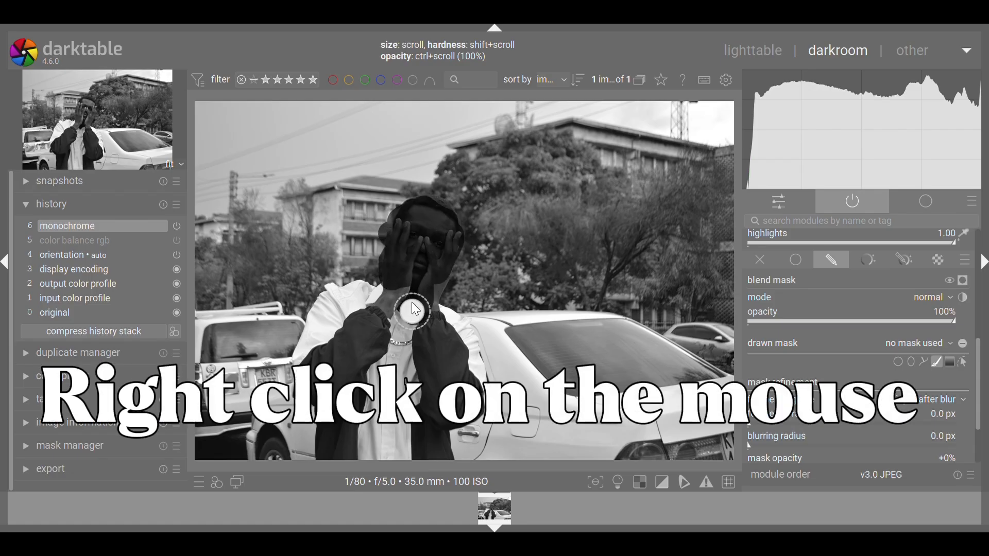
mouse_move(416, 309)
mouse_down()
mouse_move(449, 361)
mouse_move(432, 377)
mouse_move(413, 320)
mouse_move(375, 307)
mouse_move(325, 322)
mouse_move(330, 303)
mouse_move(328, 352)
mouse_move(312, 352)
mouse_move(317, 372)
mouse_move(431, 376)
mouse_move(432, 343)
mouse_move(462, 358)
mouse_move(404, 343)
mouse_move(437, 313)
mouse_move(464, 394)
mouse_move(401, 398)
mouse_move(440, 408)
mouse_move(381, 361)
mouse_move(325, 384)
mouse_move(344, 439)
mouse_move(331, 451)
mouse_move(362, 433)
mouse_move(435, 443)
mouse_move(407, 433)
mouse_move(443, 450)
mouse_up()
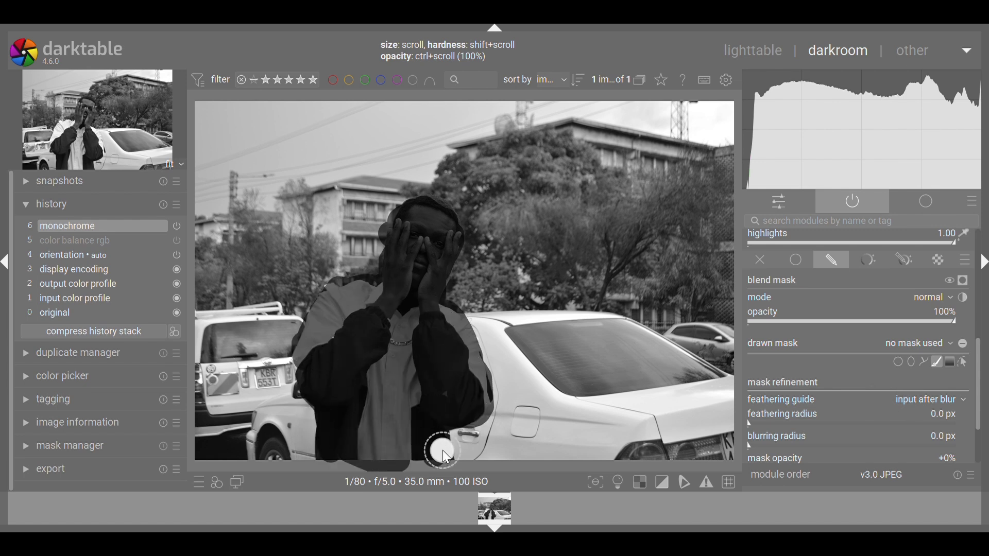
click(935, 359)
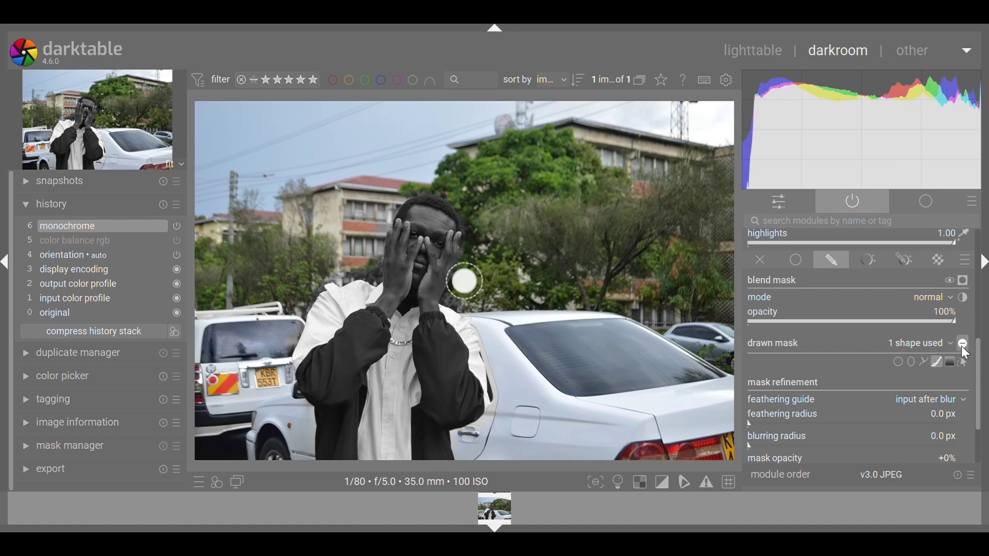
scroll(982, 356, up, 3)
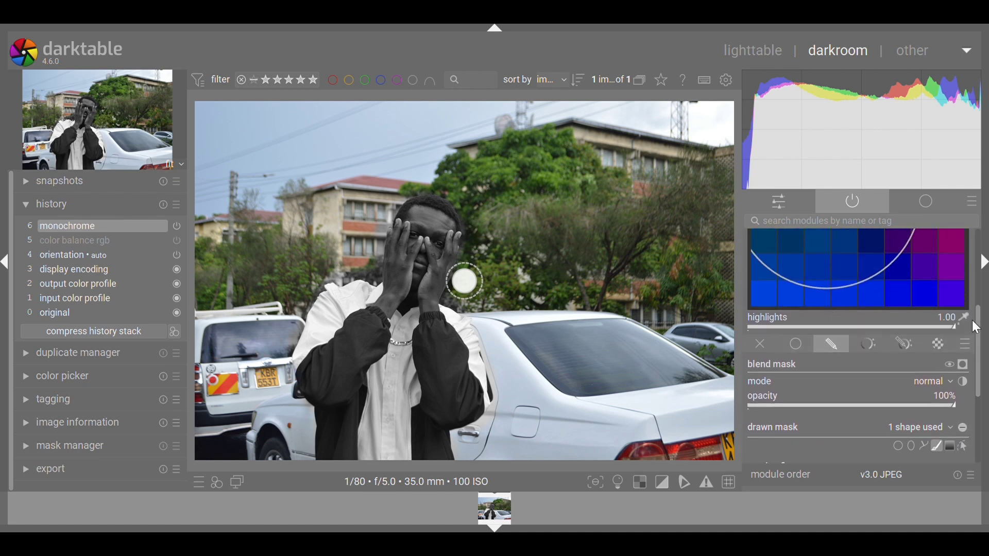
drag(982, 330, 980, 297)
scroll(982, 304, up, 3)
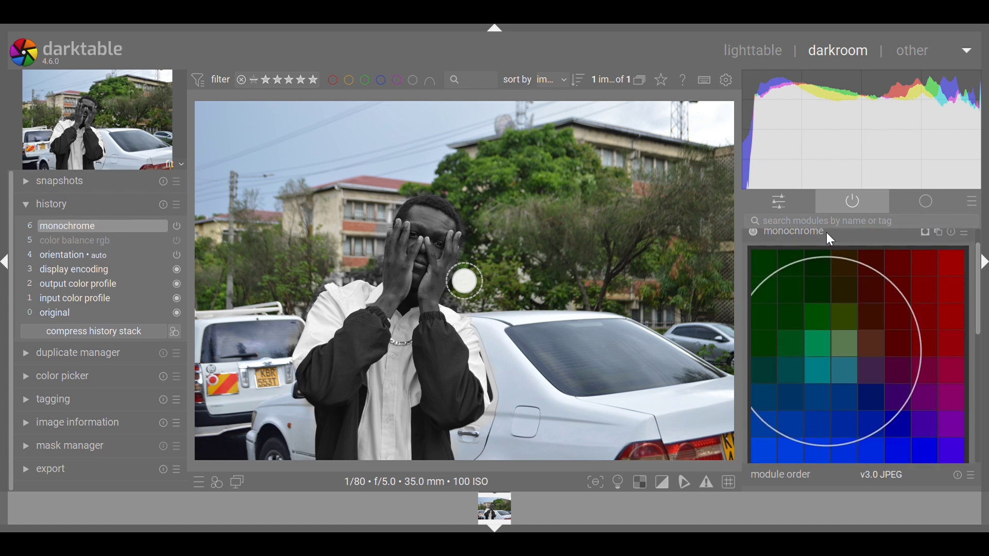
Collapse the monochrome module, inspect the man's face at 50% zoom, then return to fit view
click(827, 235)
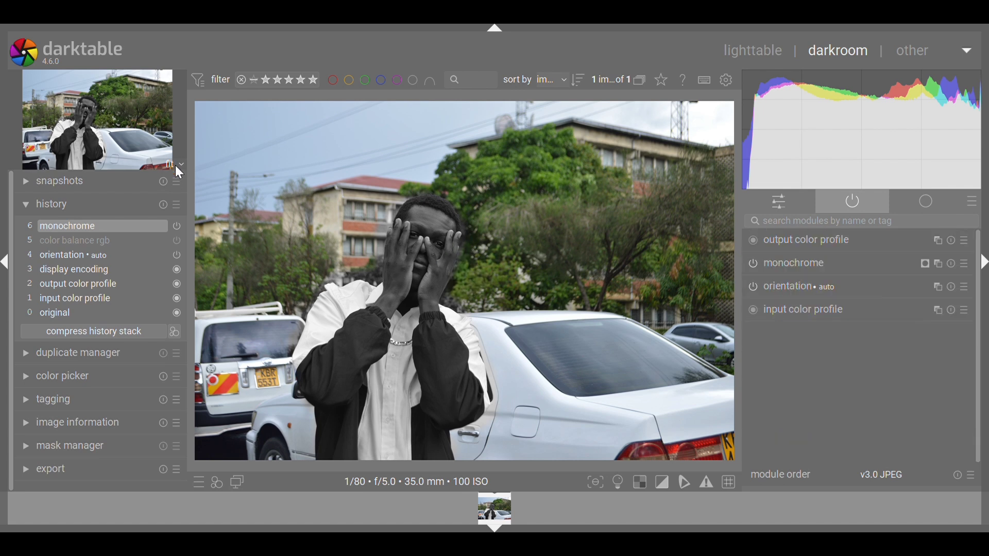
click(167, 184)
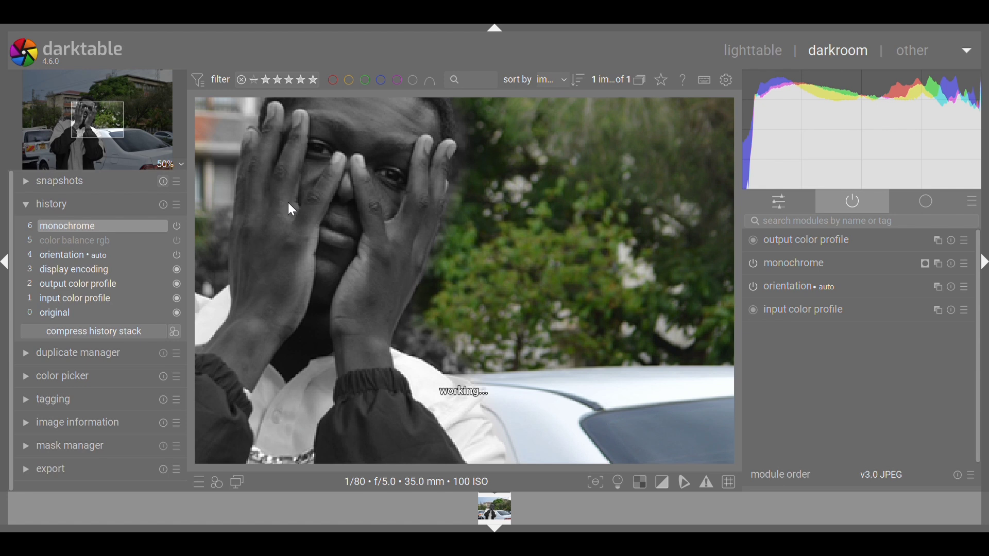
mouse_move(417, 239)
mouse_down()
mouse_move(353, 234)
mouse_move(925, 291)
mouse_move(570, 287)
mouse_move(416, 245)
mouse_up()
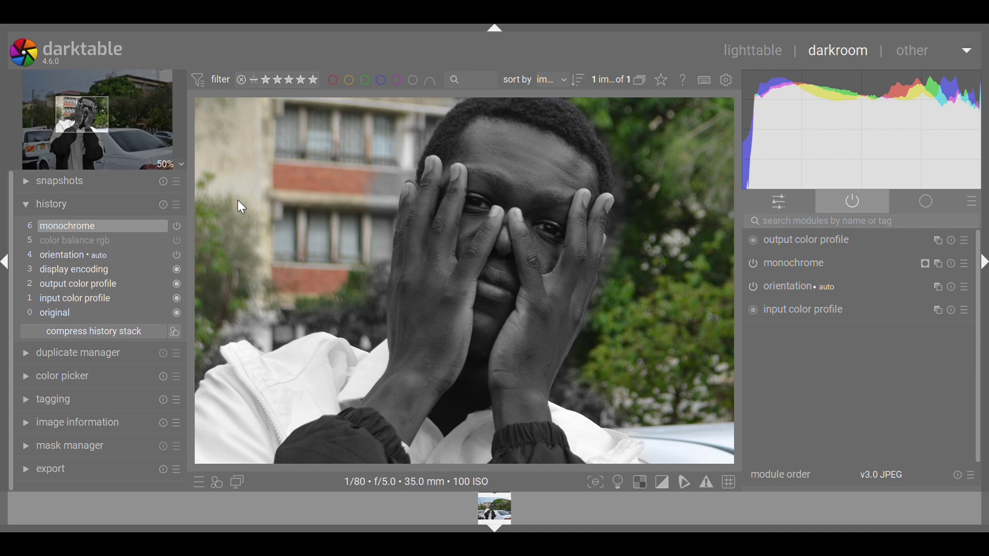
click(164, 136)
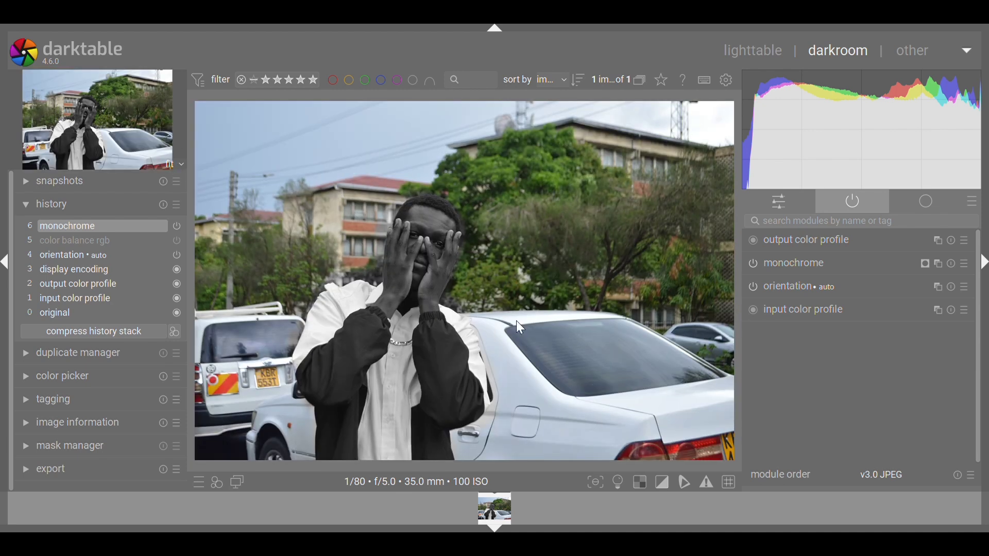